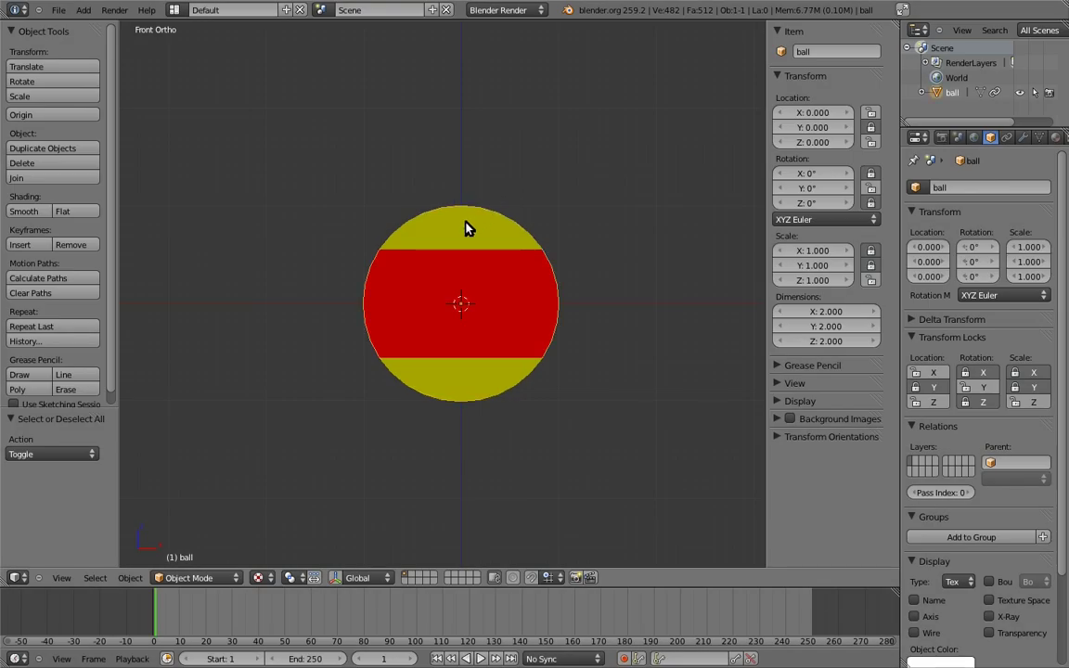
Stretch, tilt (about 38°) and resize the ball, then clear its rotation and scale back to defaults.
key("s")
left_click(467, 167)
key("r")
left_click(581, 165)
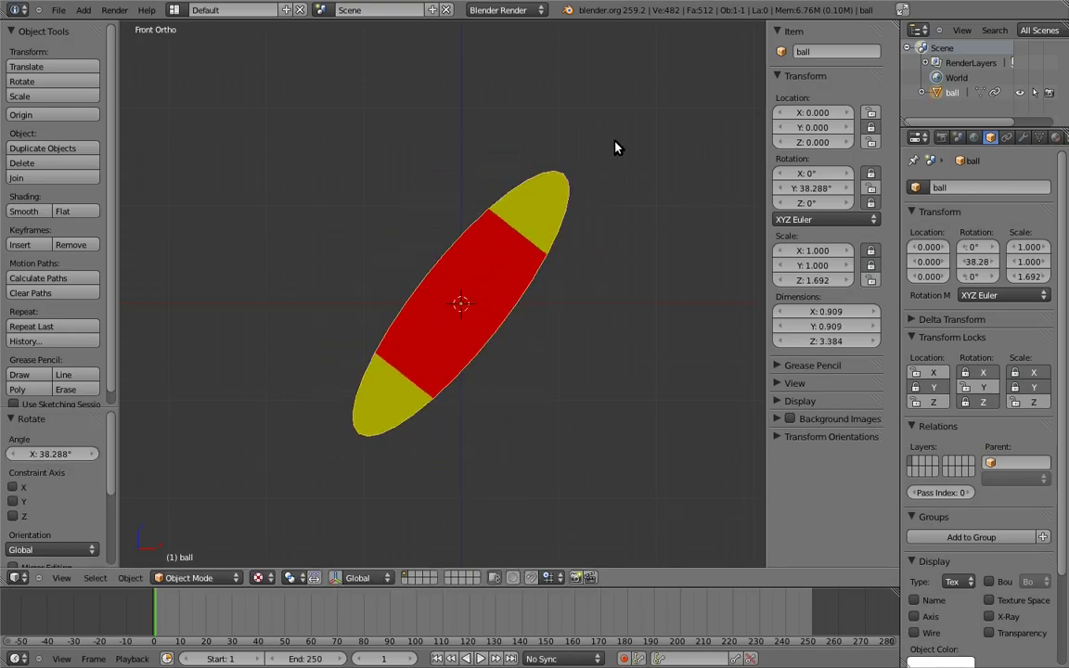
key("s")
left_click(594, 170)
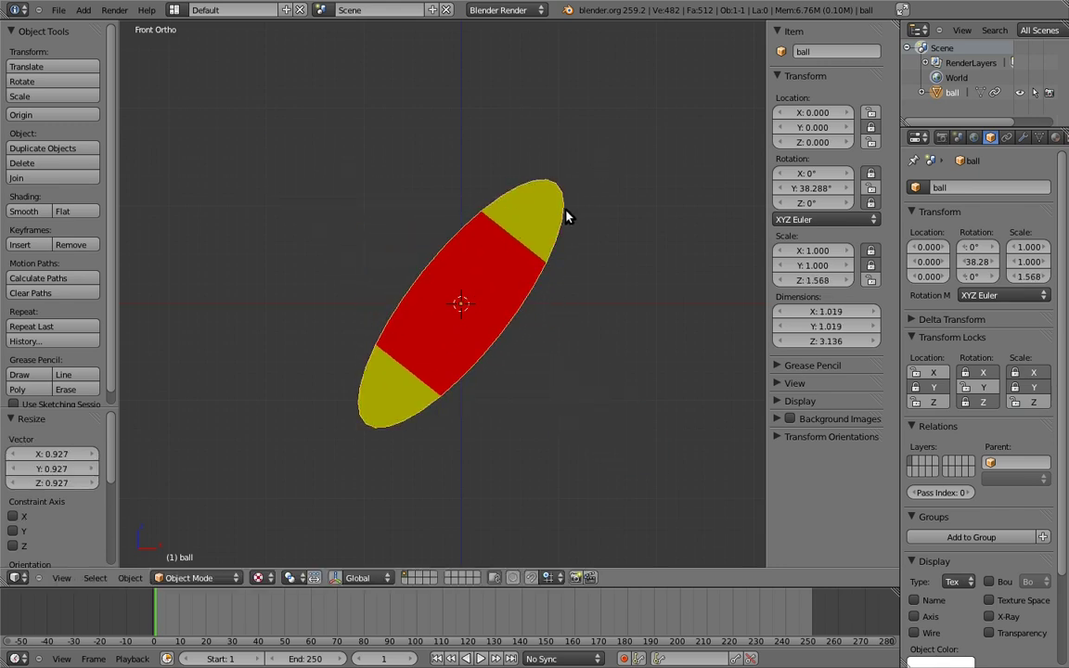
key("alt+r")
key("alt+s")
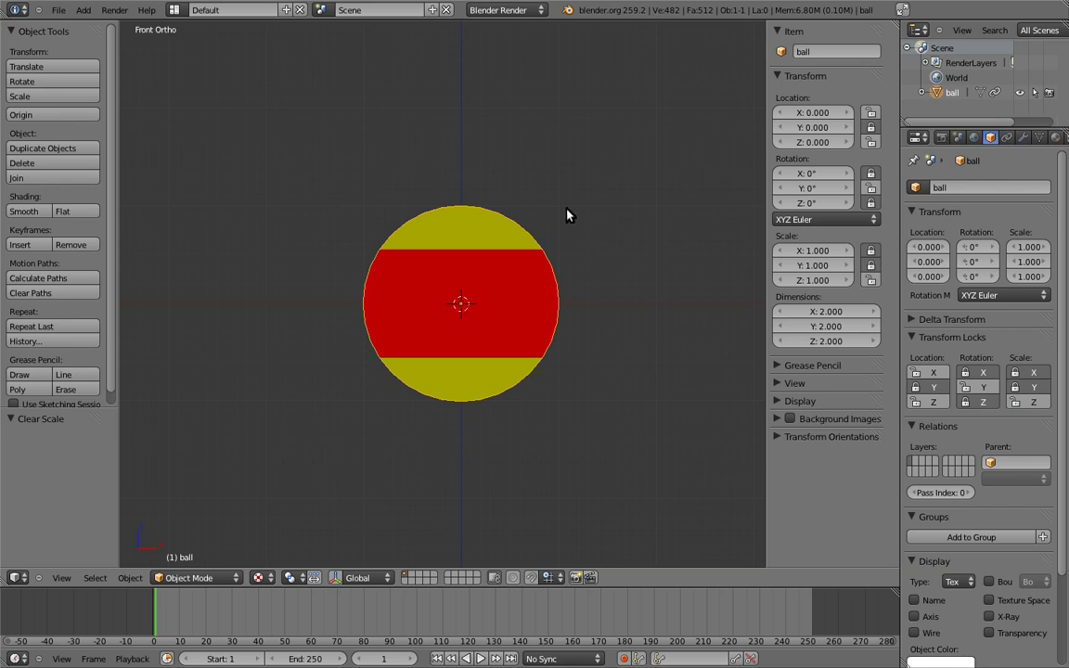
Add a 2-unit Mesh Cube left centred at the origin, and switch the view to wireframe.
key("shift+a")
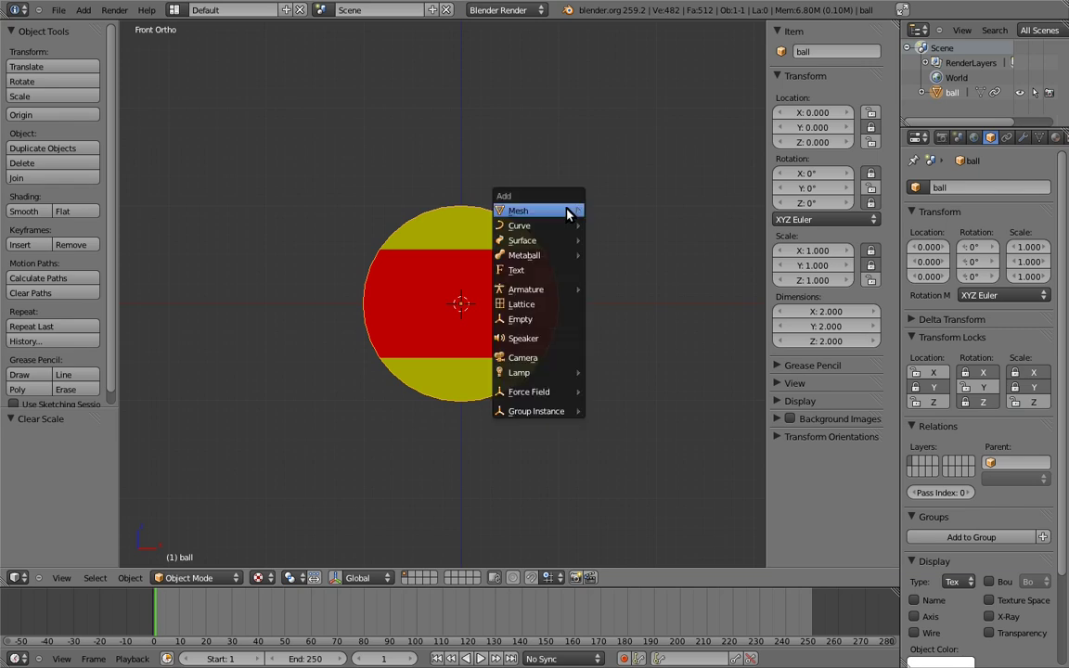
mouse_move(567, 213)
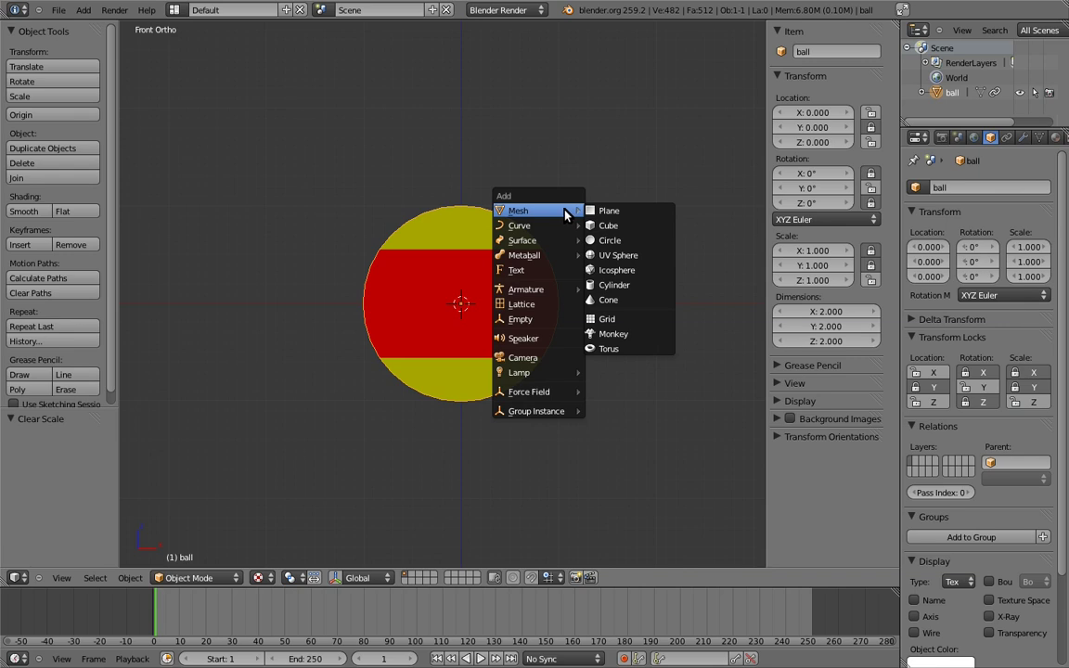
left_click(609, 226)
key("g")
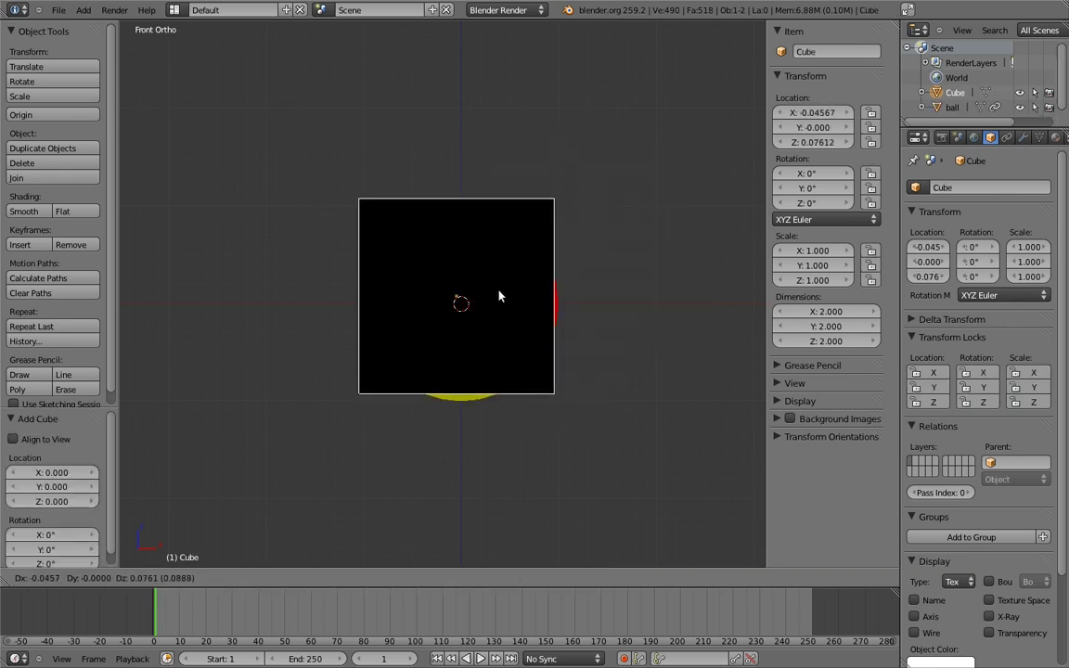
key("Escape")
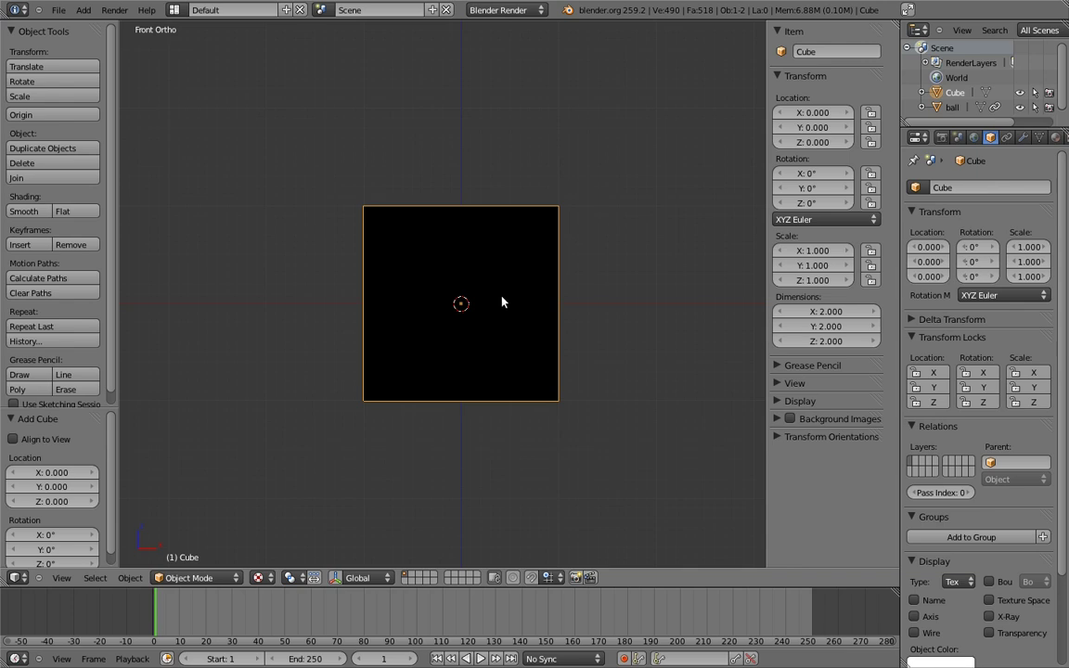
key("z")
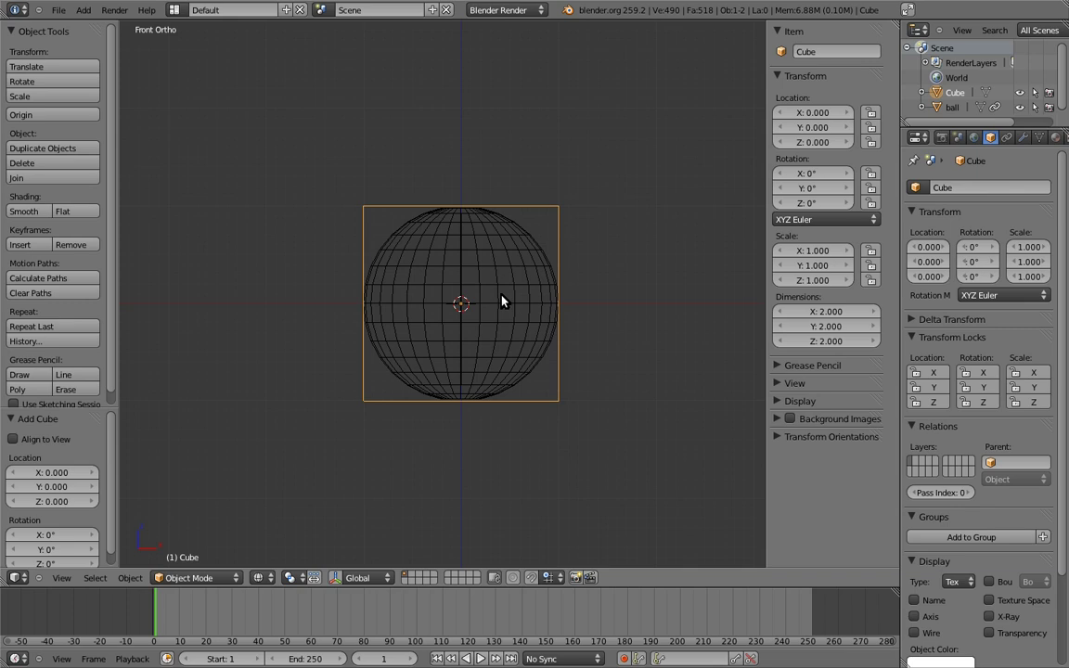
Select the ball, then the cube as active, and apply Ctrl+P Object parenting.
right_click(516, 238)
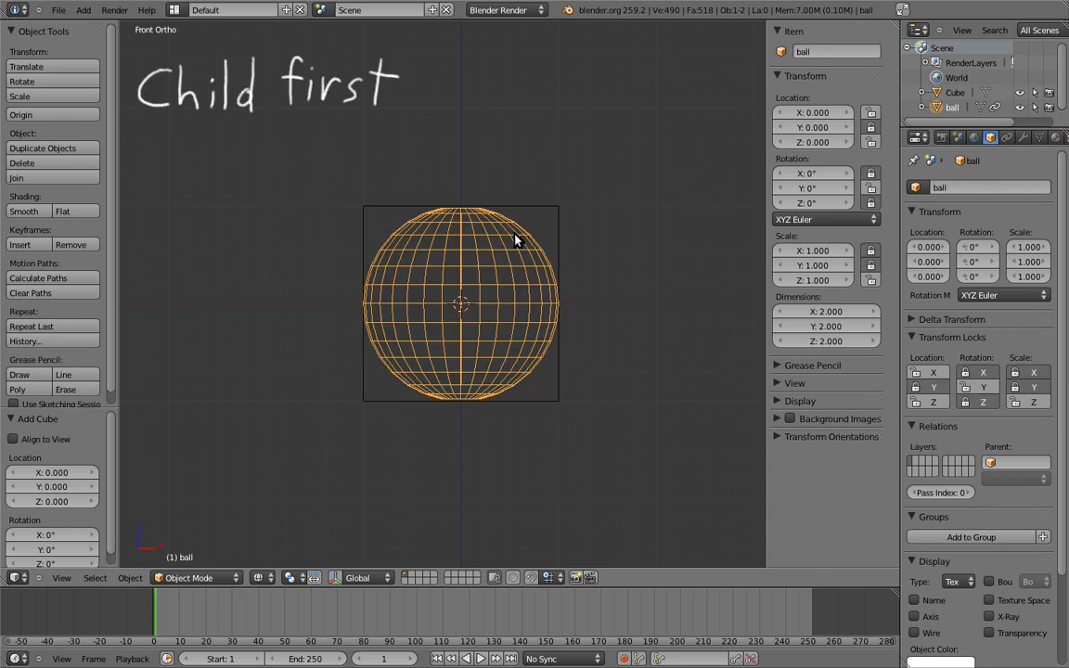
right_click(552, 210, "shift")
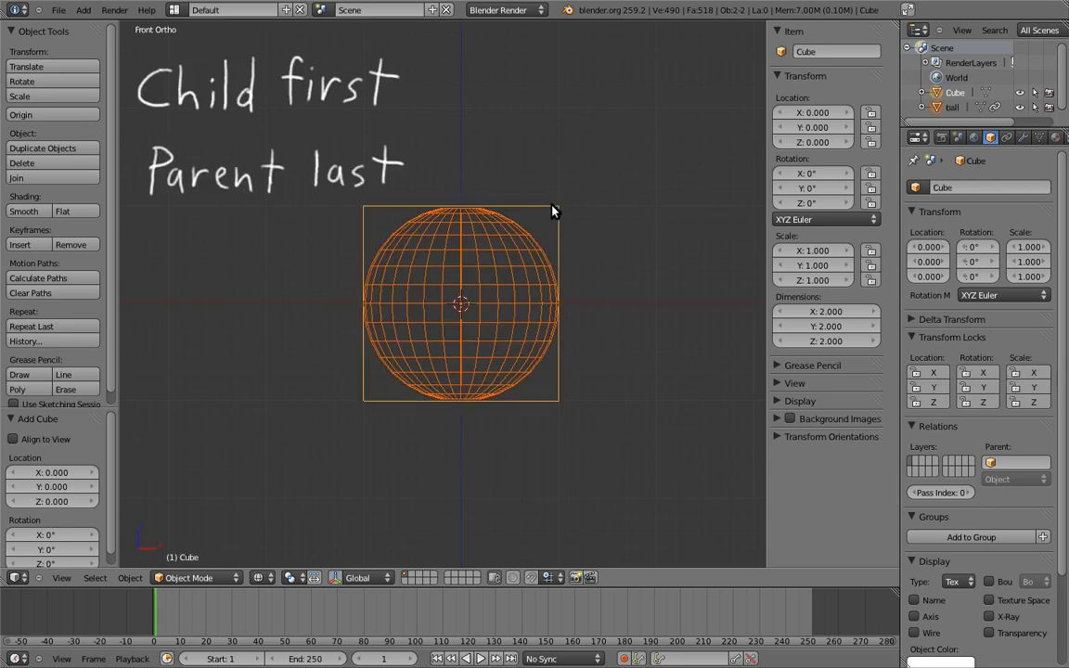
key("ctrl+p")
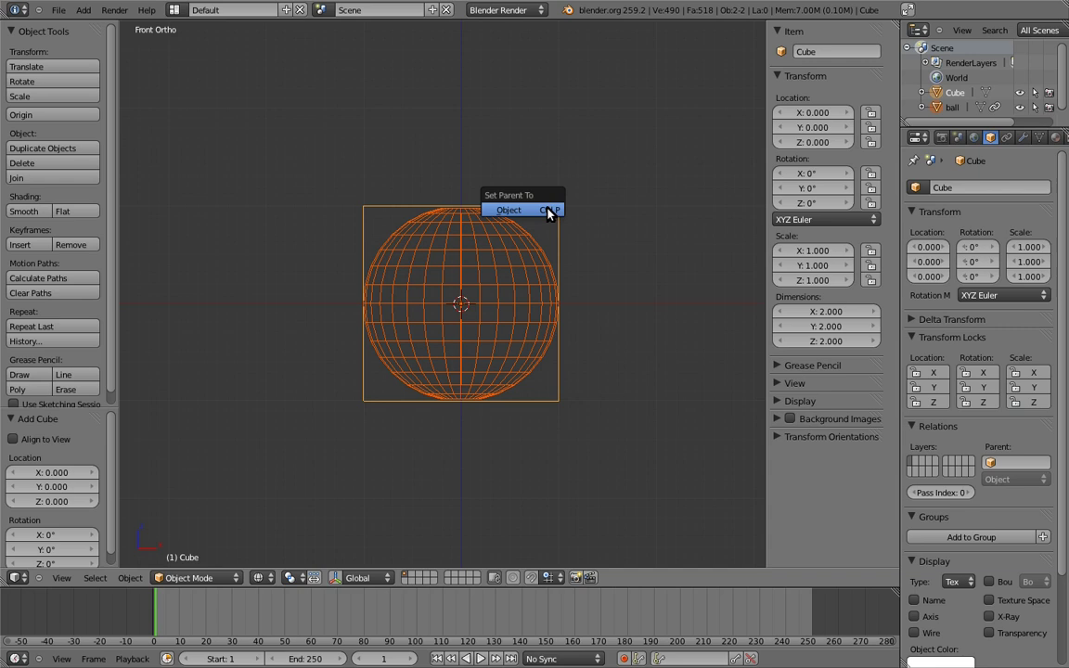
left_click(549, 211)
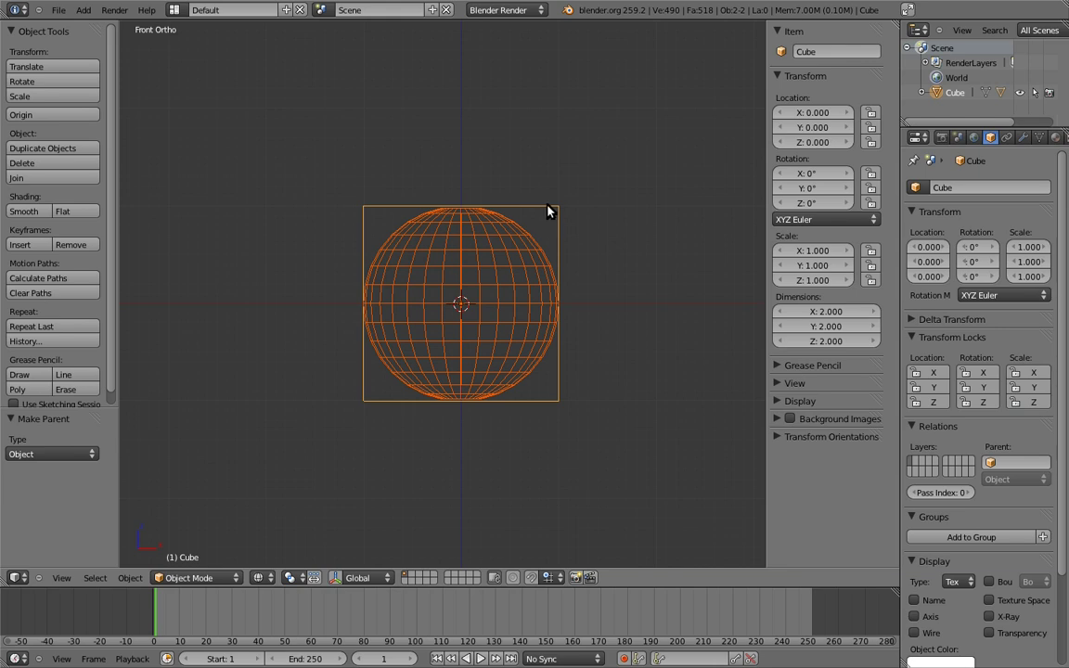
right_click(544, 219)
key("g")
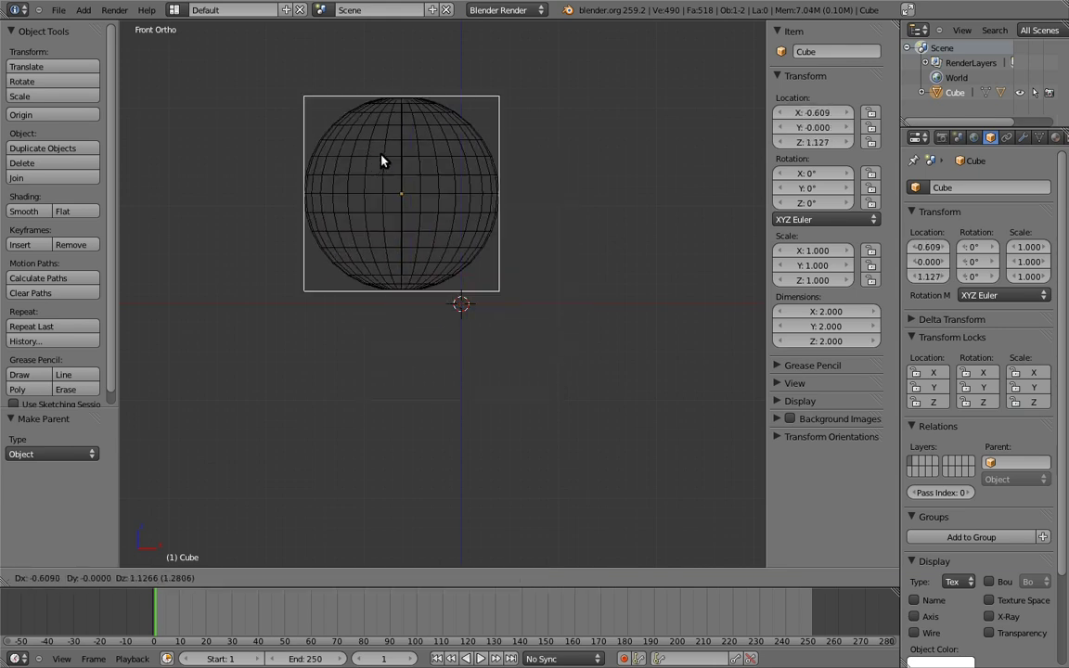
left_click(337, 195)
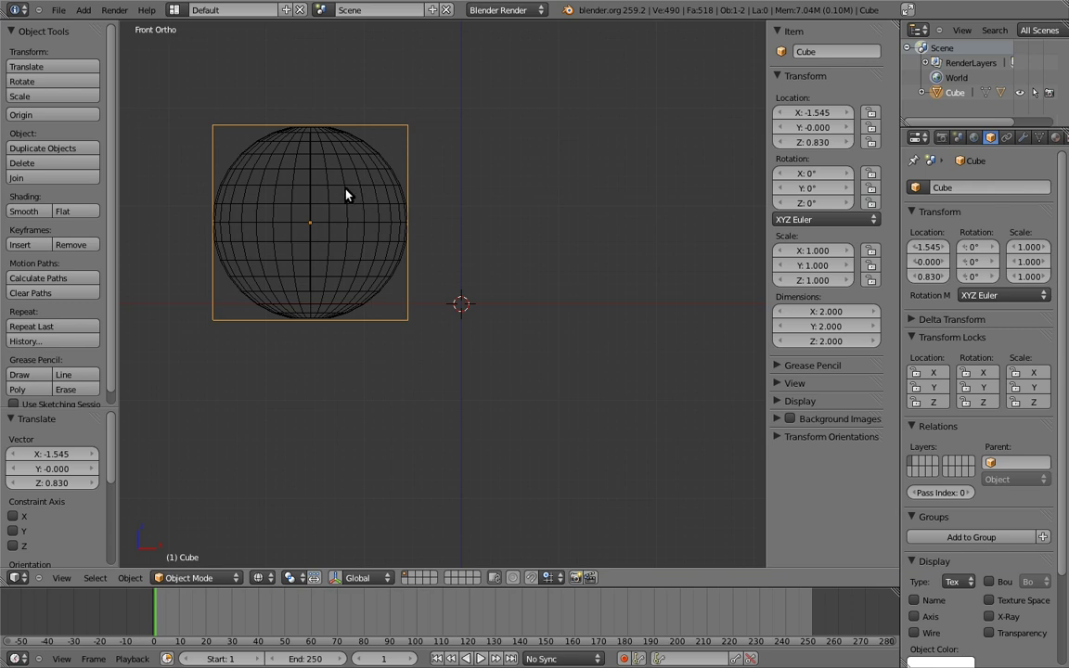
right_click(345, 209)
key("g")
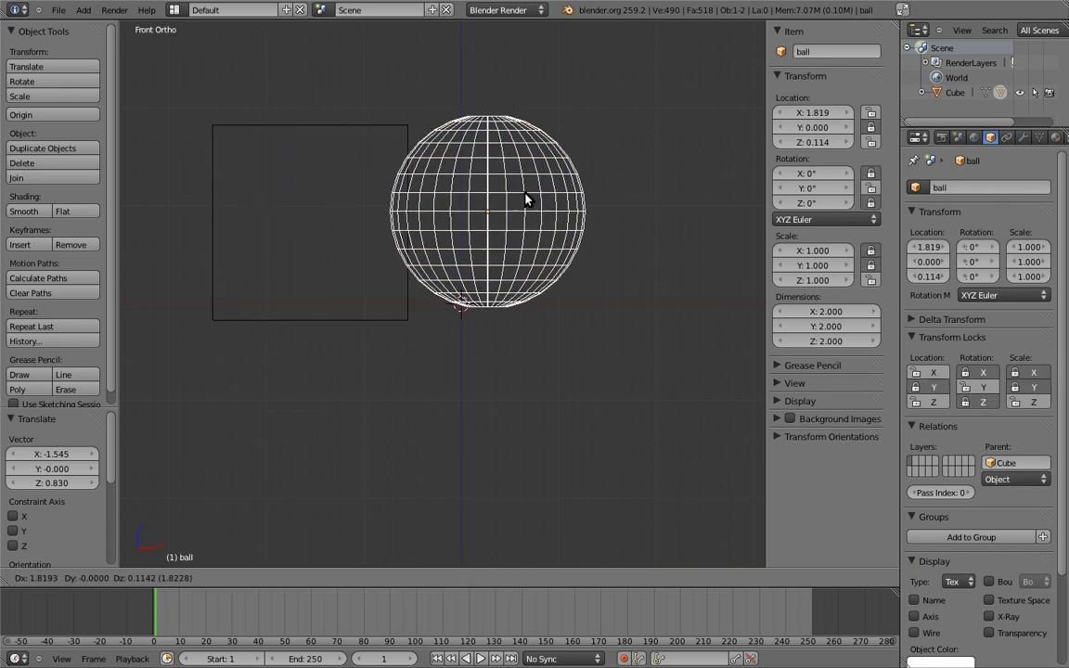
left_click(518, 205)
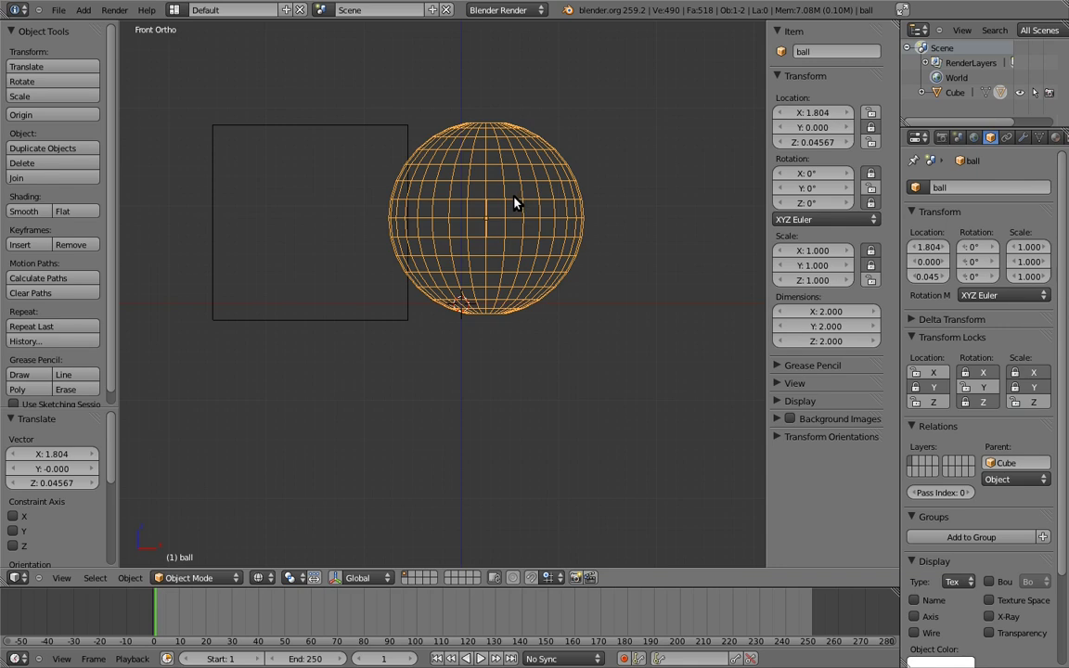
key("alt+g")
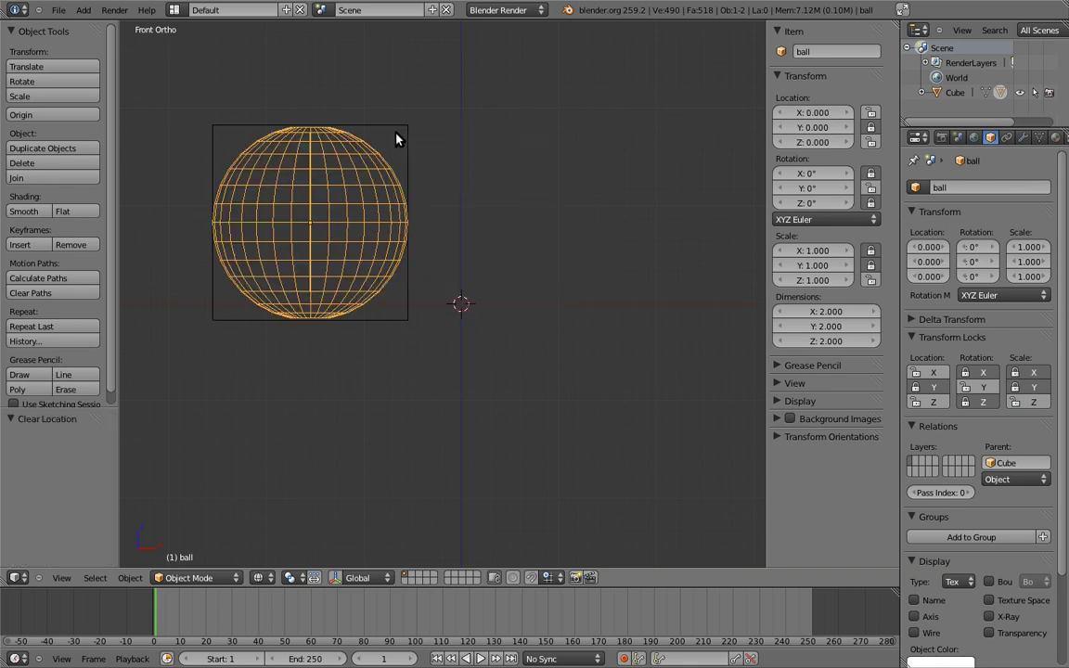
right_click(400, 137)
key("alt+g")
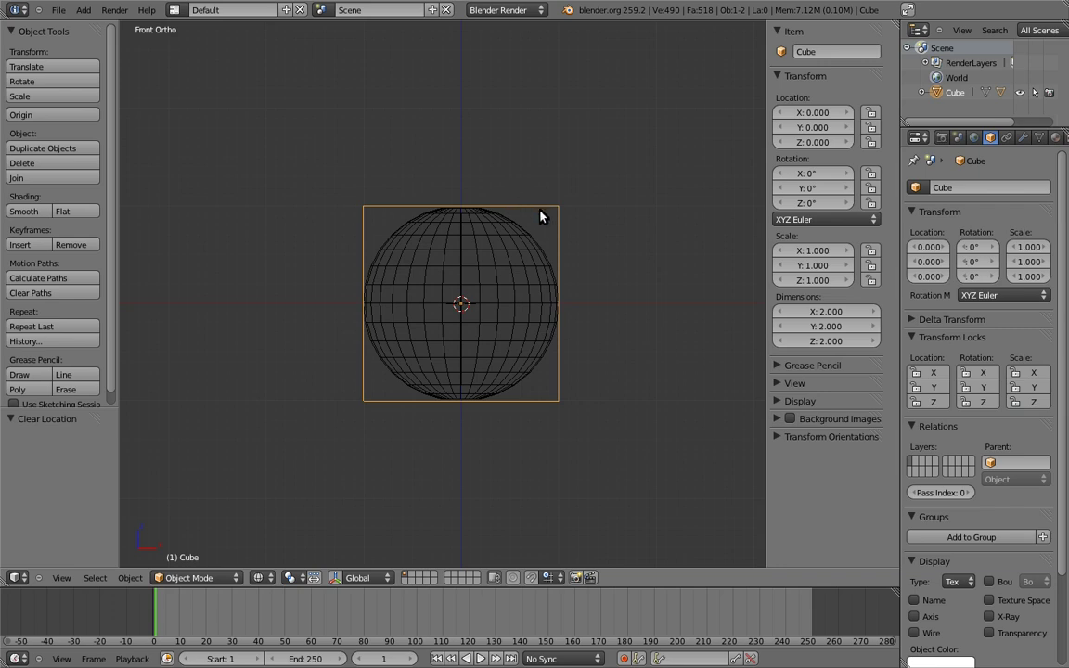
After cancelled trial moves, rotations and scales, rotate the cube about 44.856° on Y.
key("g")
key("Escape")
key("r")
key("Escape")
key("s")
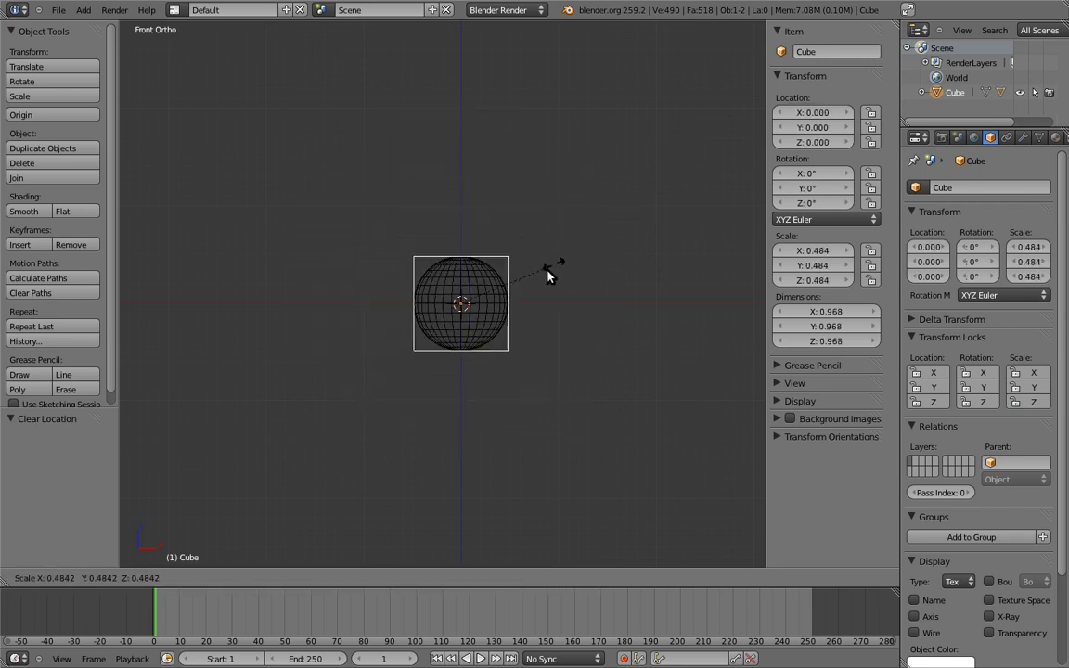
key("Escape")
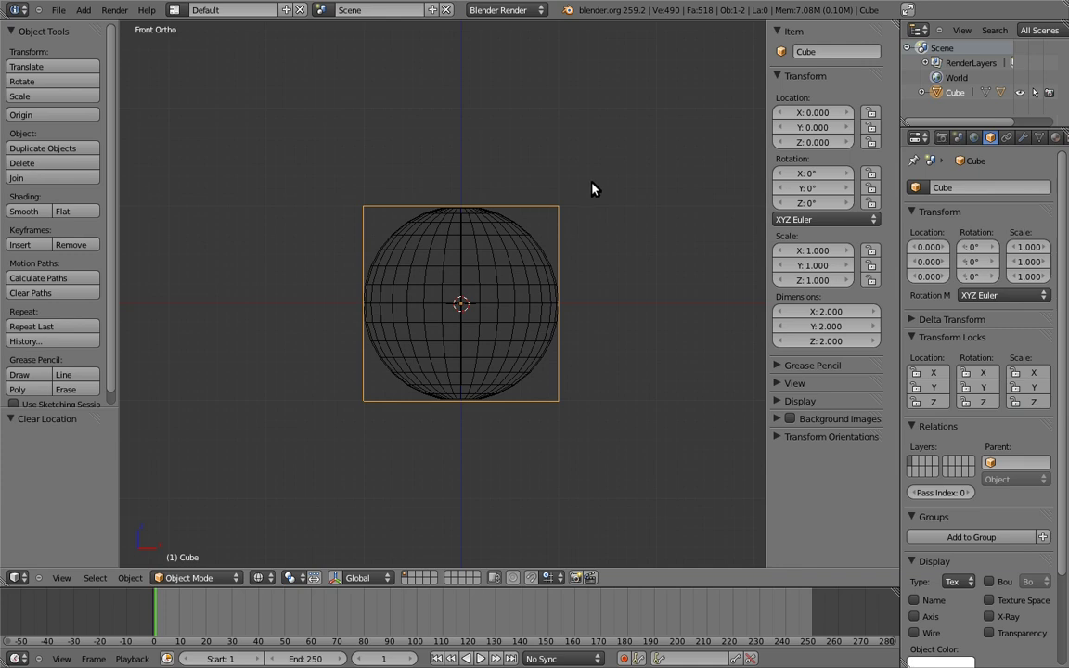
key("r")
left_click(610, 308)
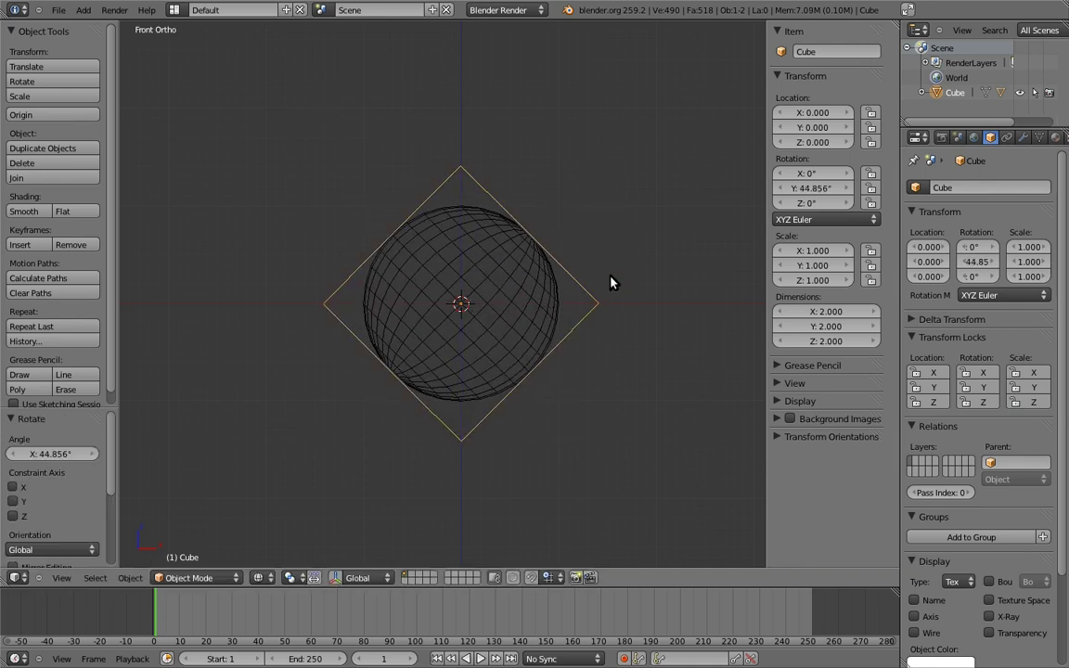
Nudge the child ball along X, then set its Location X back to 0.
right_click(522, 291)
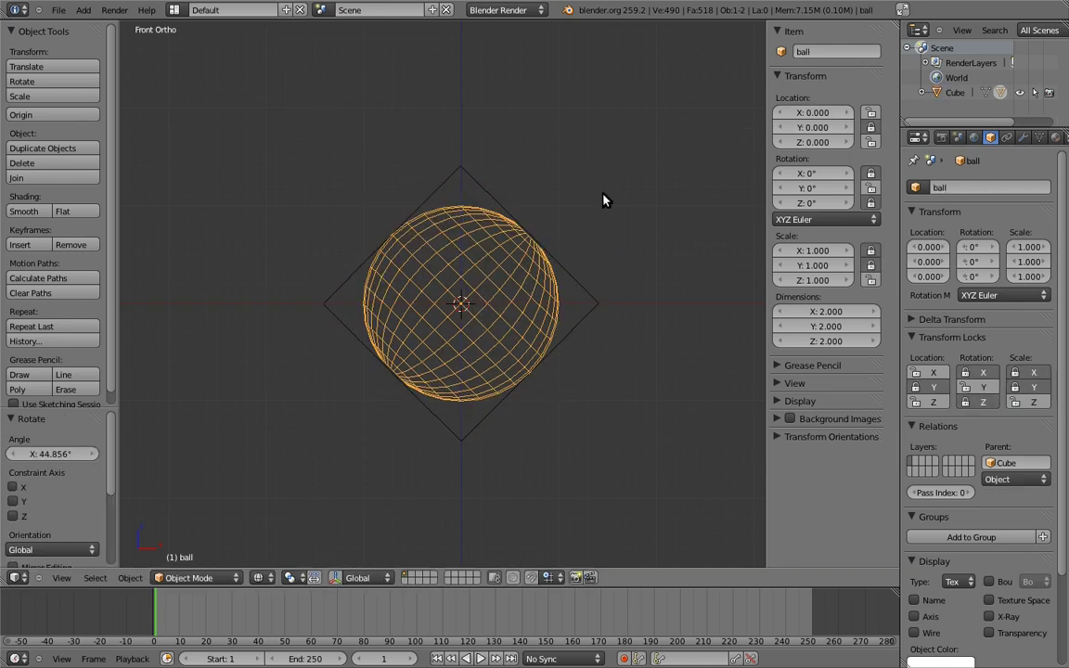
left_click_drag(814, 112, 803, 115)
left_click_drag(817, 116, 821, 119)
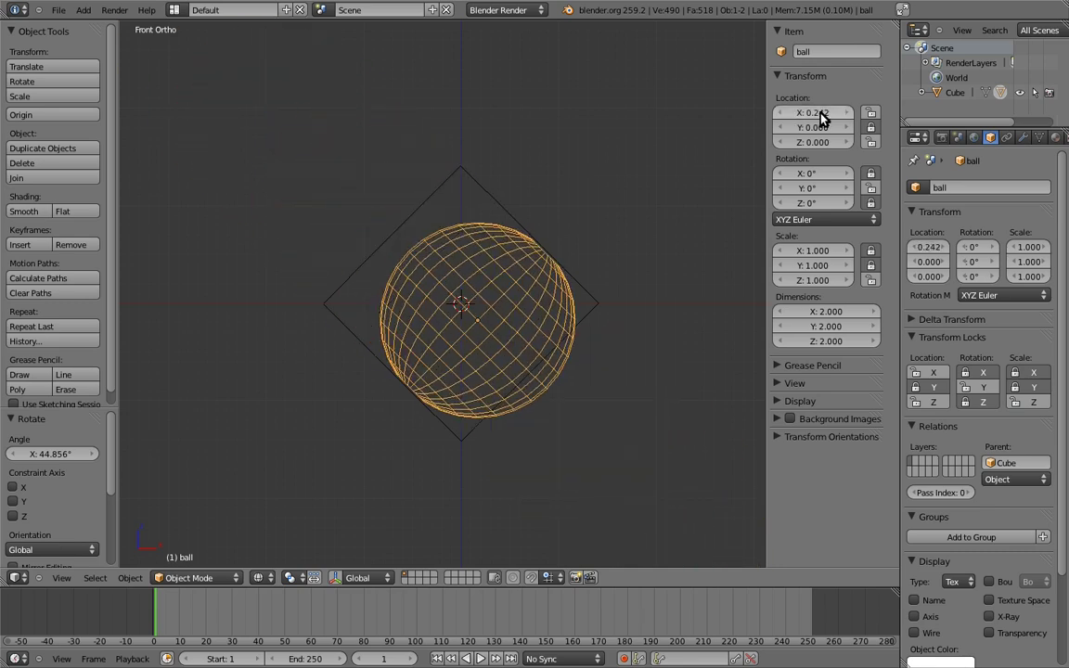
left_click(823, 112)
type("0")
key("Return")
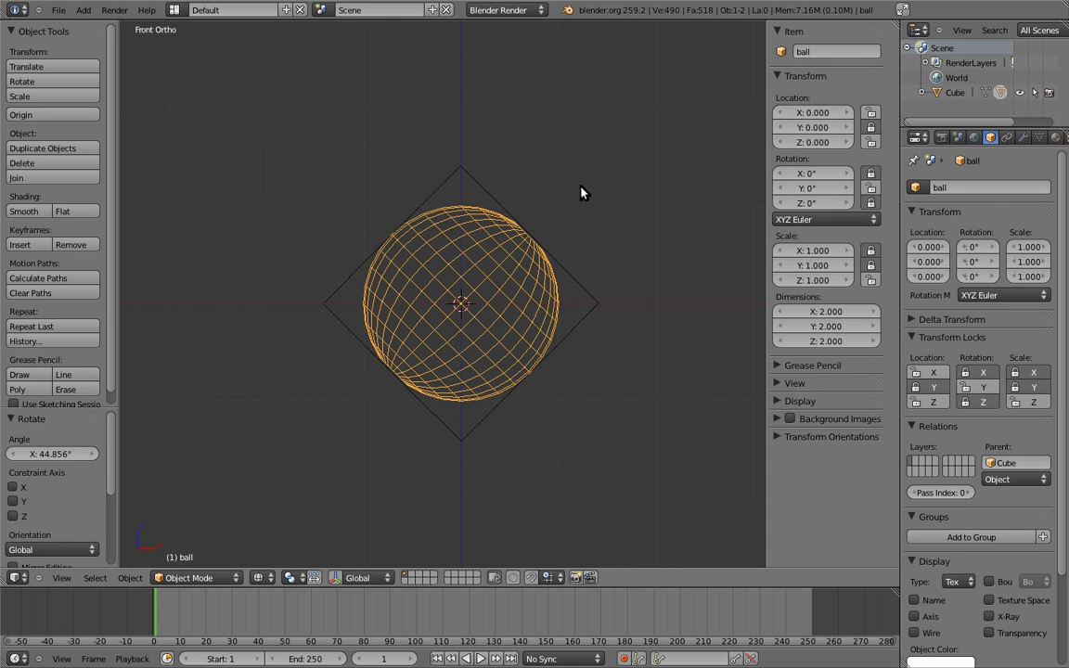
Clear the cube's rotation and flatten it along Z to a scale of 0.384.
right_click(574, 273)
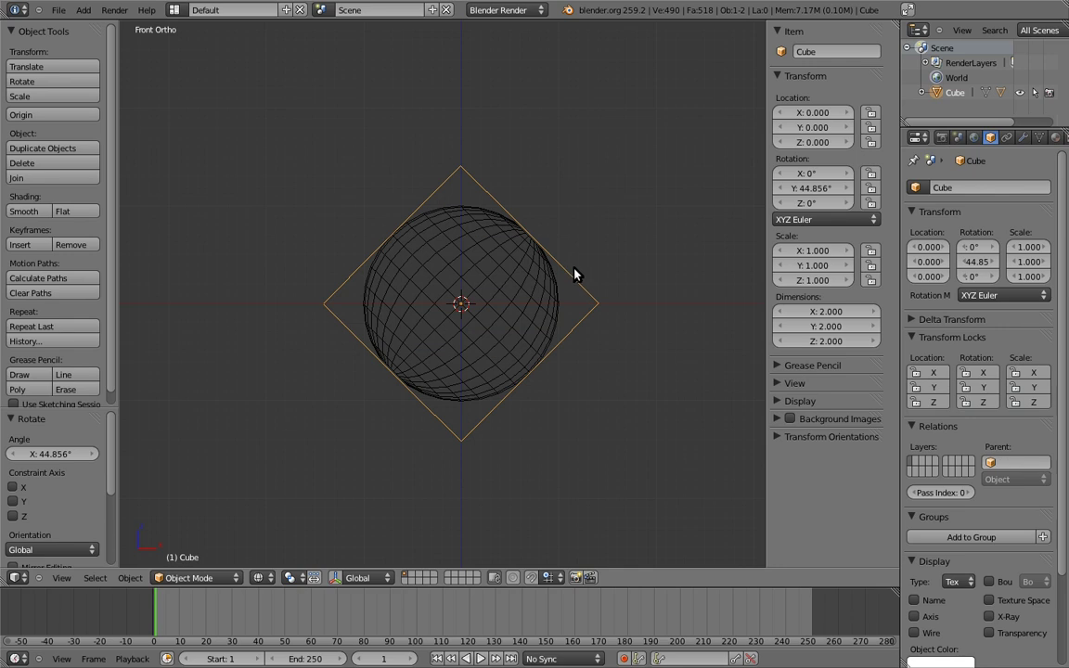
key("alt+r")
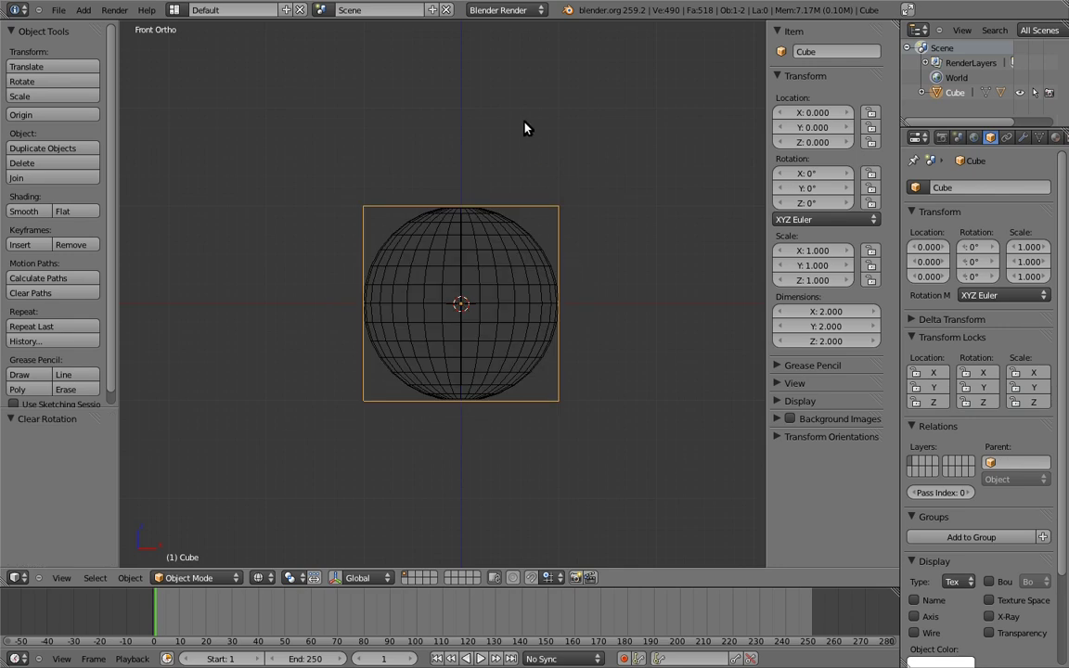
key("s")
key("z")
key("z")
left_click(479, 228)
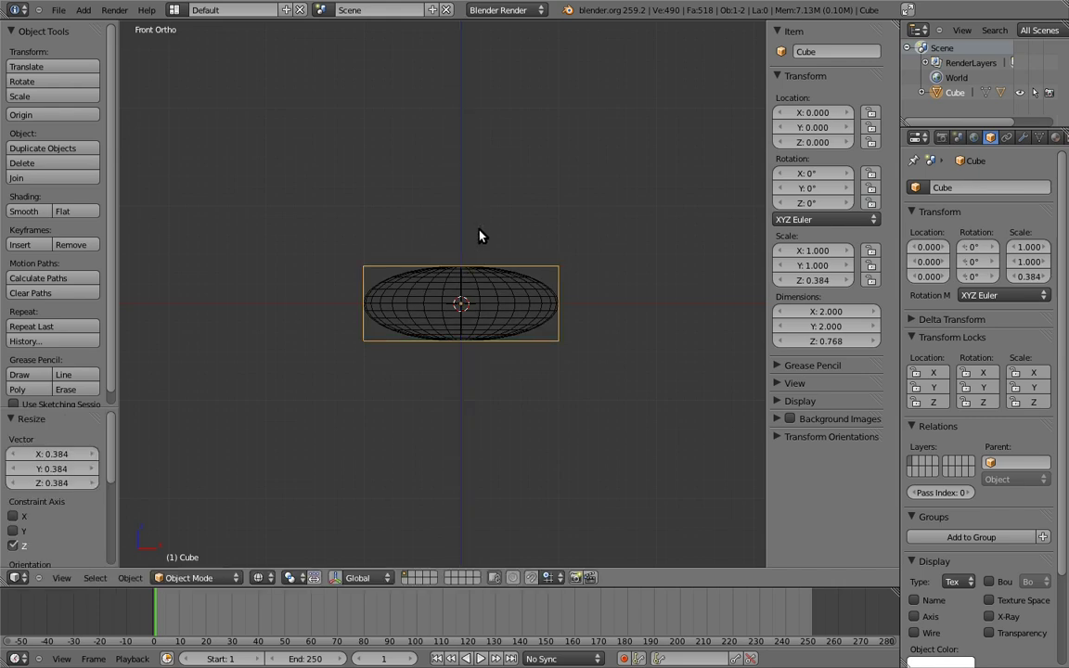
Set the child ball's Location X to 1 and Location Z to 1.
right_click(491, 292)
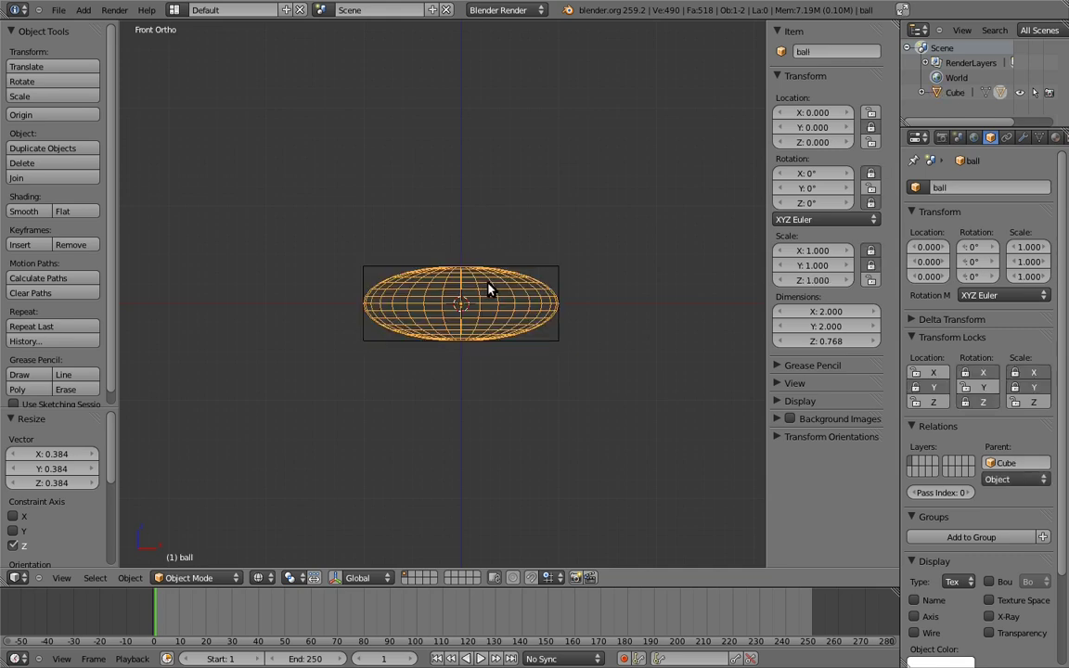
left_click(826, 113)
type("1")
key("Return")
left_click(826, 143)
type("1")
key("Return")
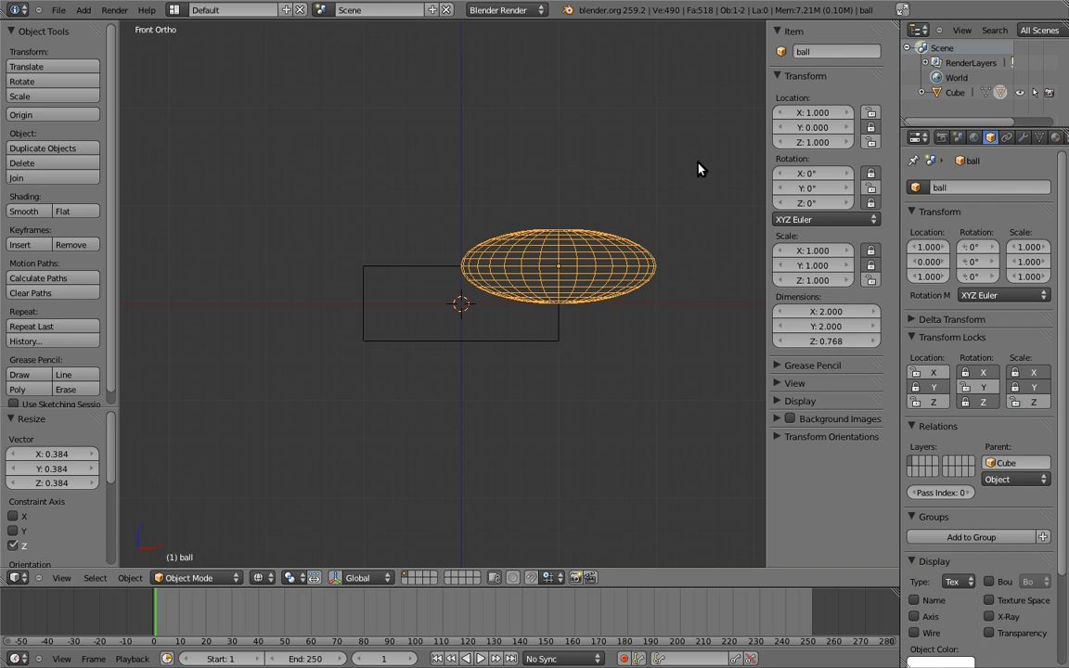
Clear the ball's location, cancel a trial rotation, then clear the cube's scale to round the ball.
key("alt+g")
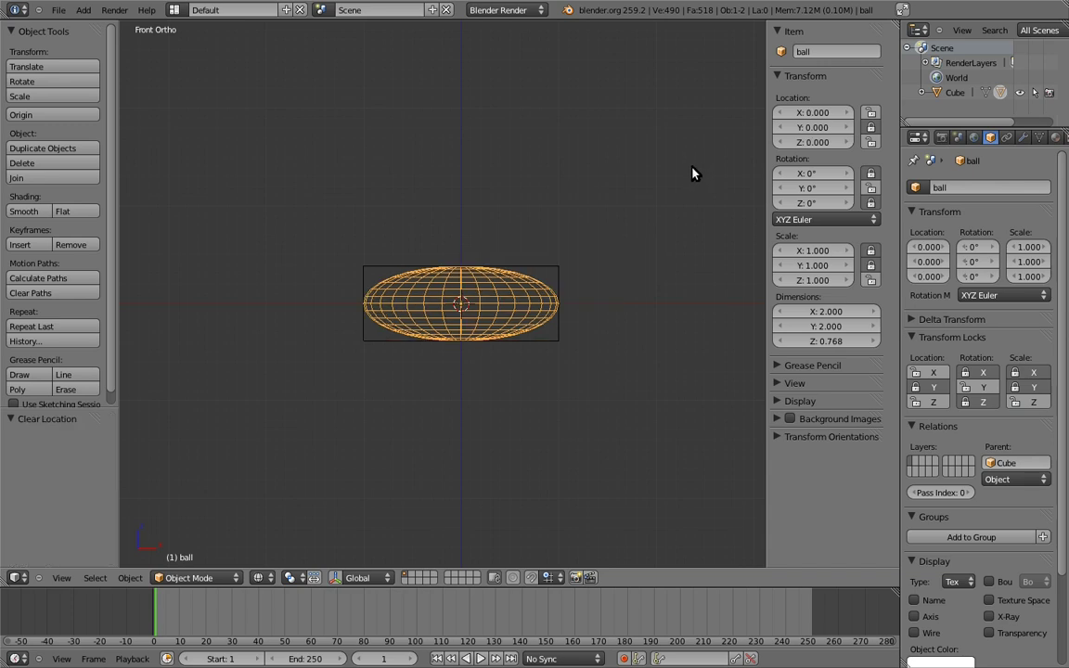
key("r")
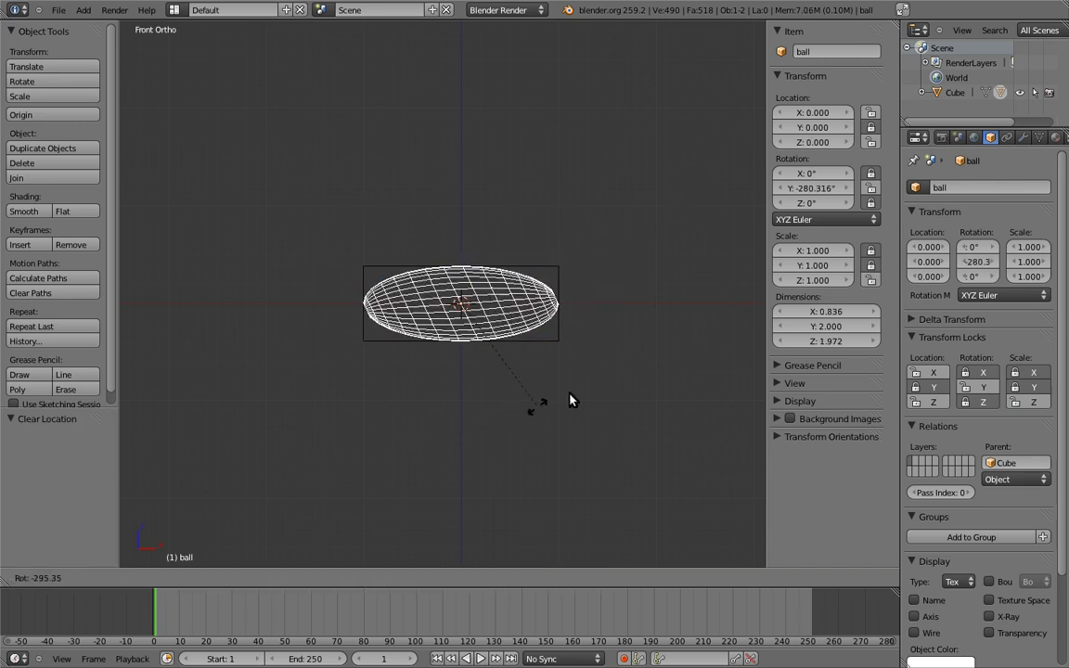
right_click(602, 223)
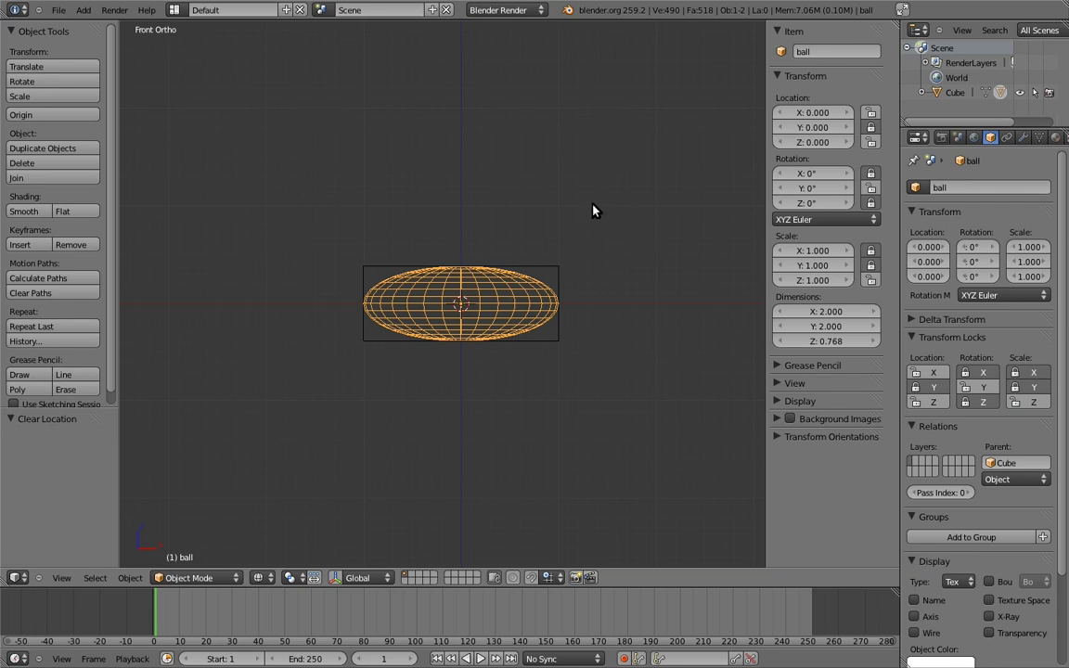
right_click(558, 268)
key("alt+s")
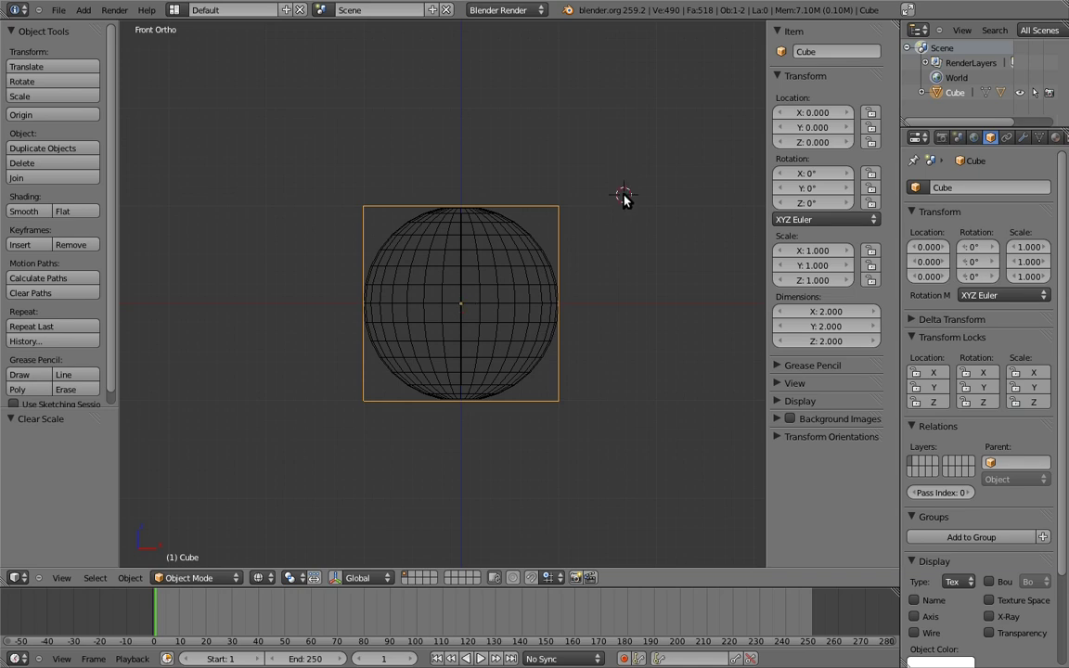
Add a Mesh Cone and parent it to the ball with Object parenting.
key("shift+a")
mouse_move(624, 196)
left_click(679, 293)
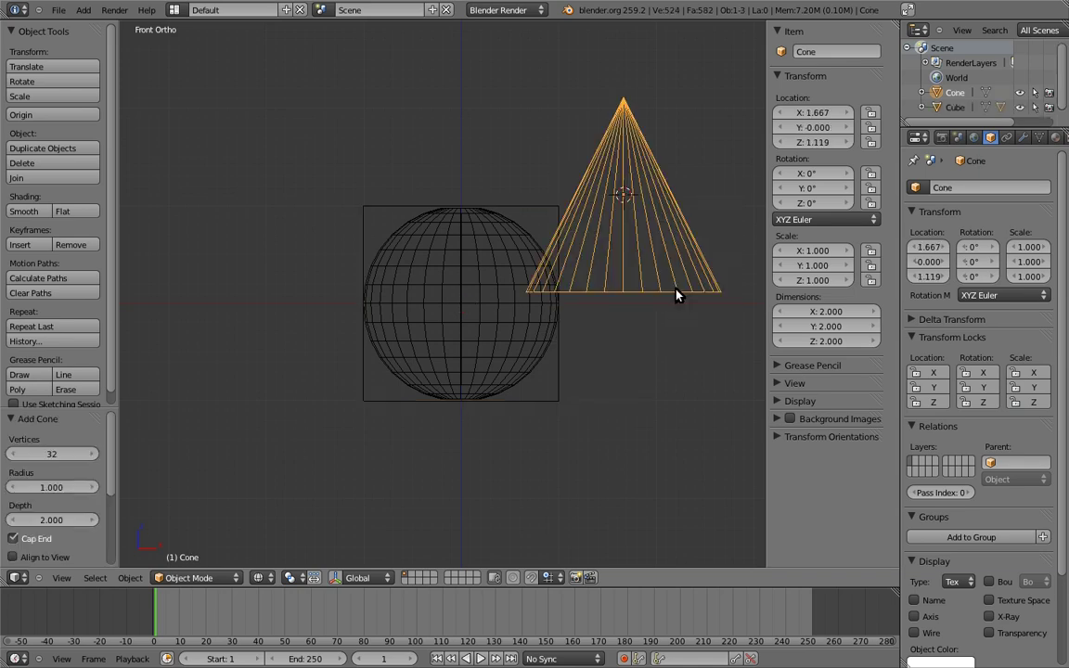
right_click(528, 243, "shift")
key("ctrl+p")
left_click(529, 241)
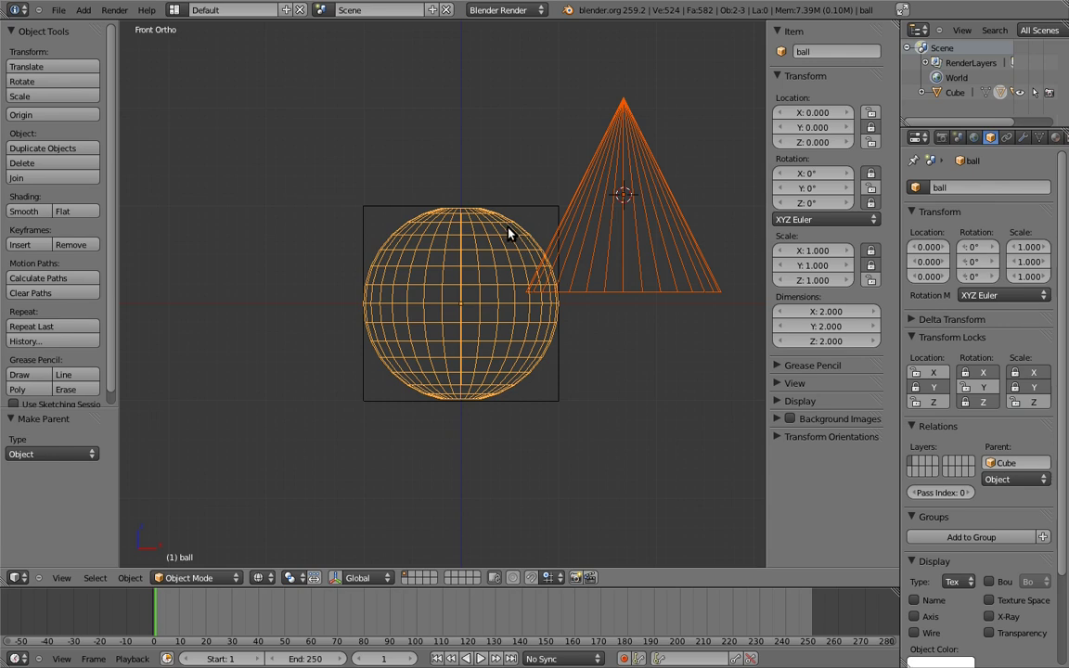
Test the hierarchy by grabbing the cube, ball and cone in turn, cancelling each move.
right_click(506, 240)
right_click(520, 211)
key("g")
key("Escape")
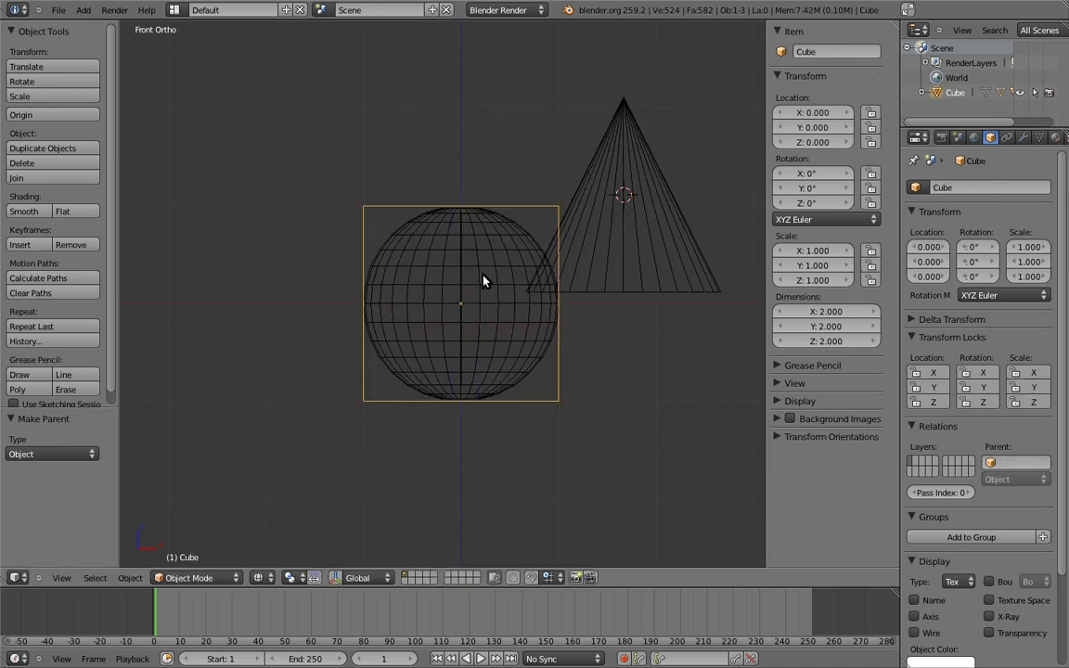
right_click(480, 284)
key("g")
key("Escape")
right_click(650, 230)
key("g")
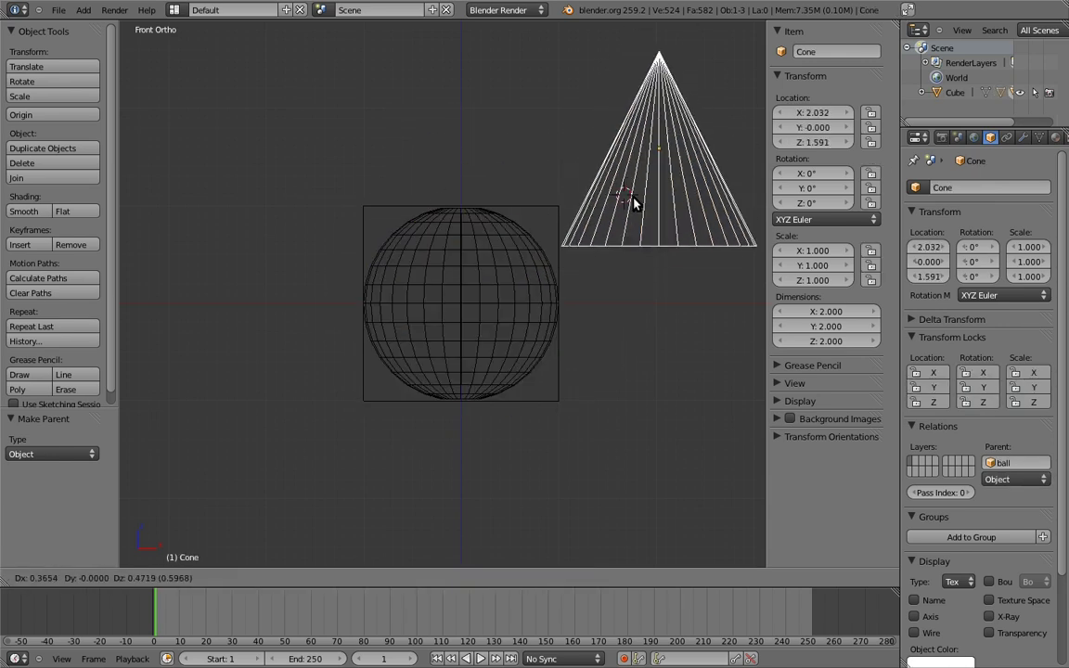
key("Escape")
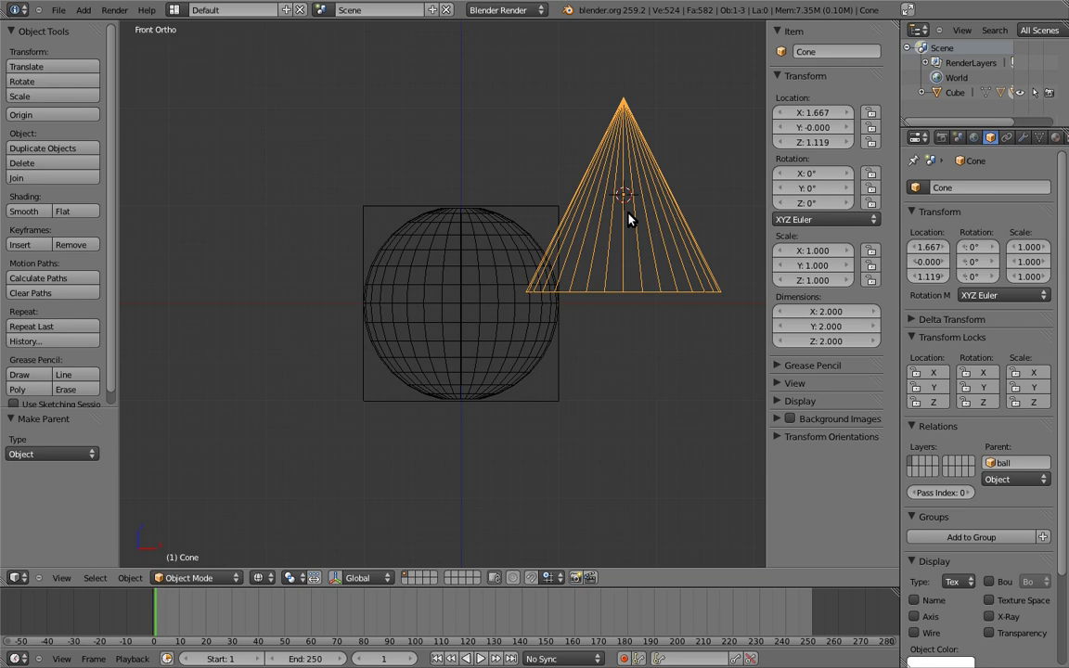
Switch to solid shading and delete the cube and cone.
key("z")
right_click(544, 222)
right_click(592, 171, "shift")
key("x")
left_click(591, 173)
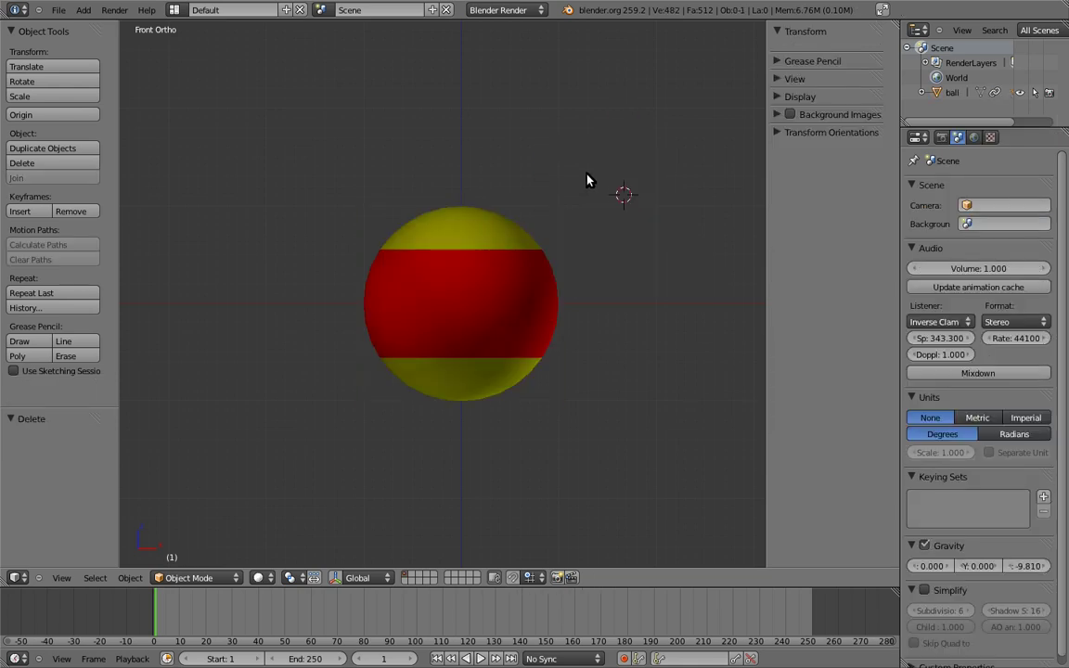
Add a Plain Axes Empty at the 3D cursor and view its Object Data settings.
key("shift+a")
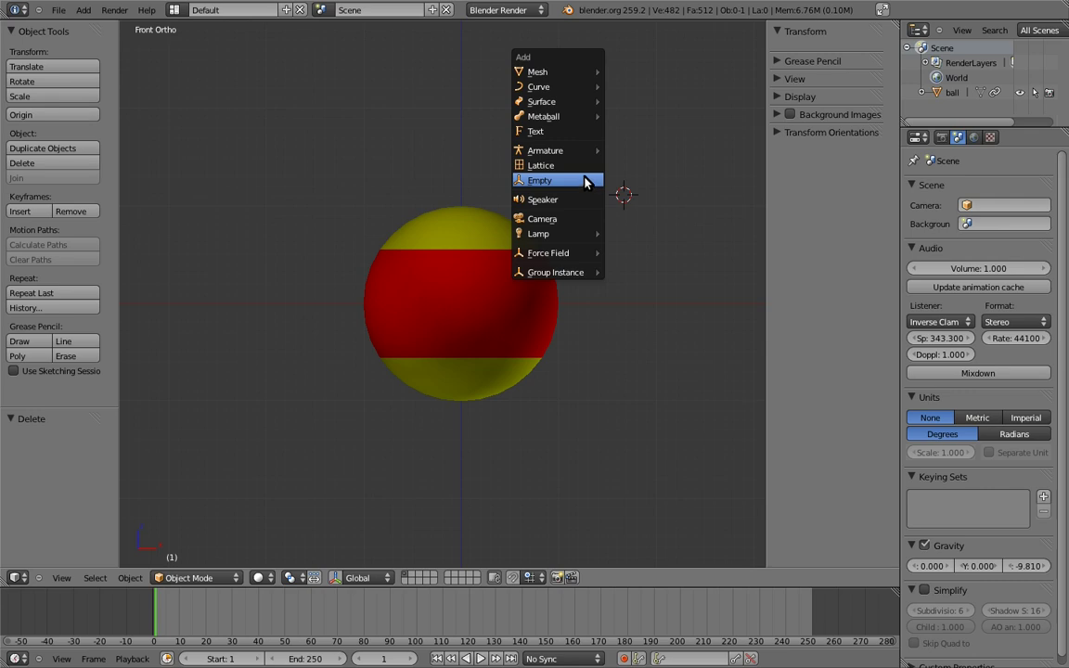
left_click(587, 182)
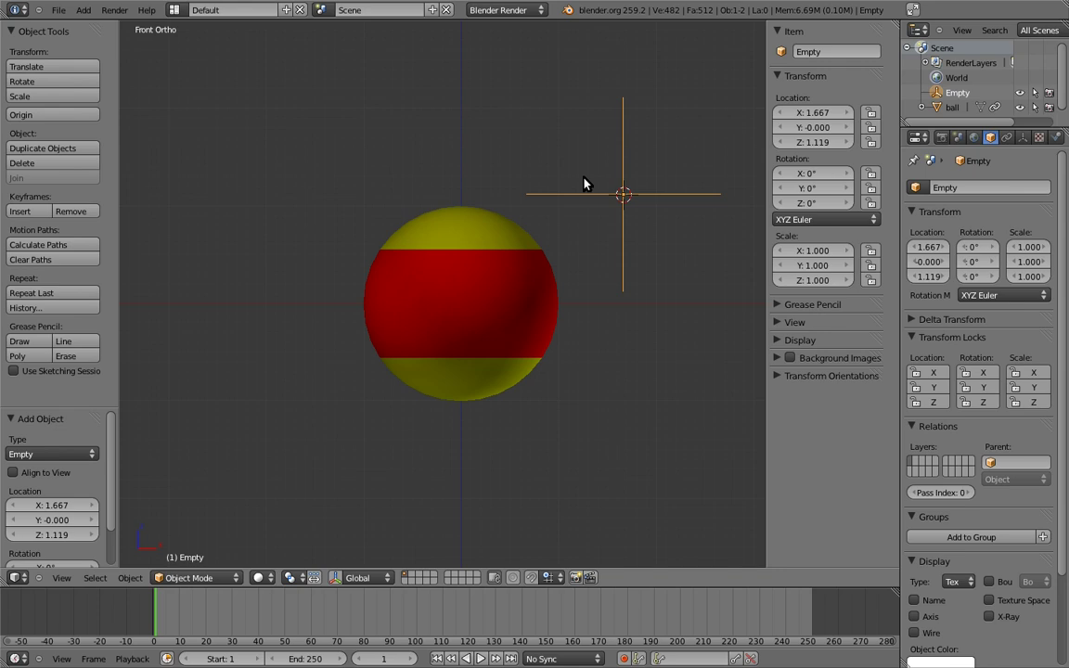
left_click(1024, 139)
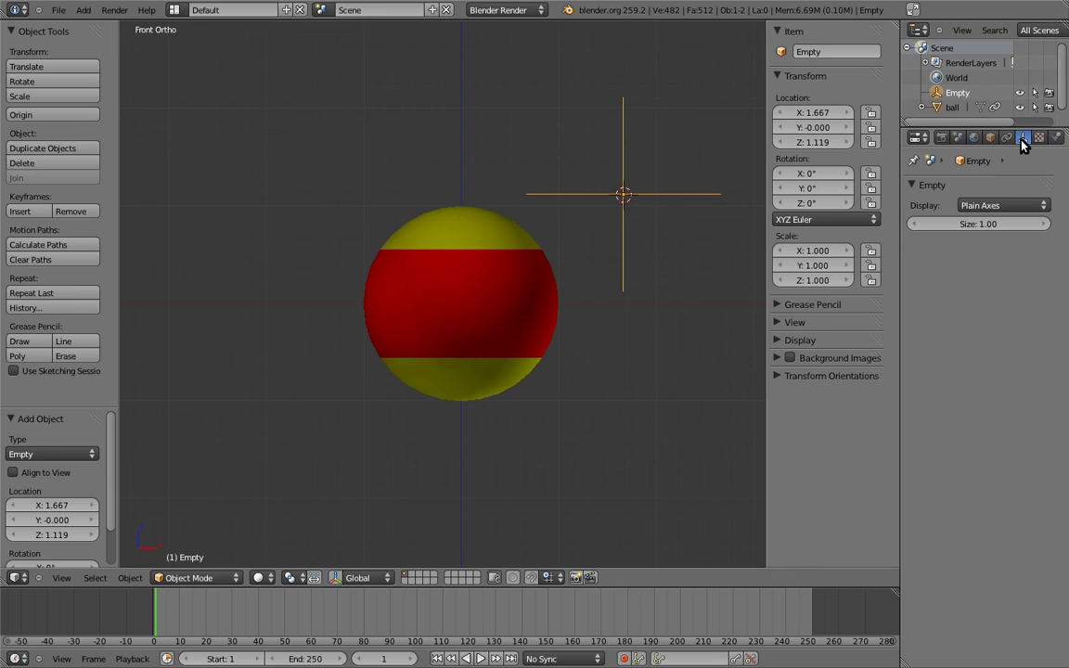
Change the Empty's Display type from Plain Axes to Cube.
left_click(1001, 206)
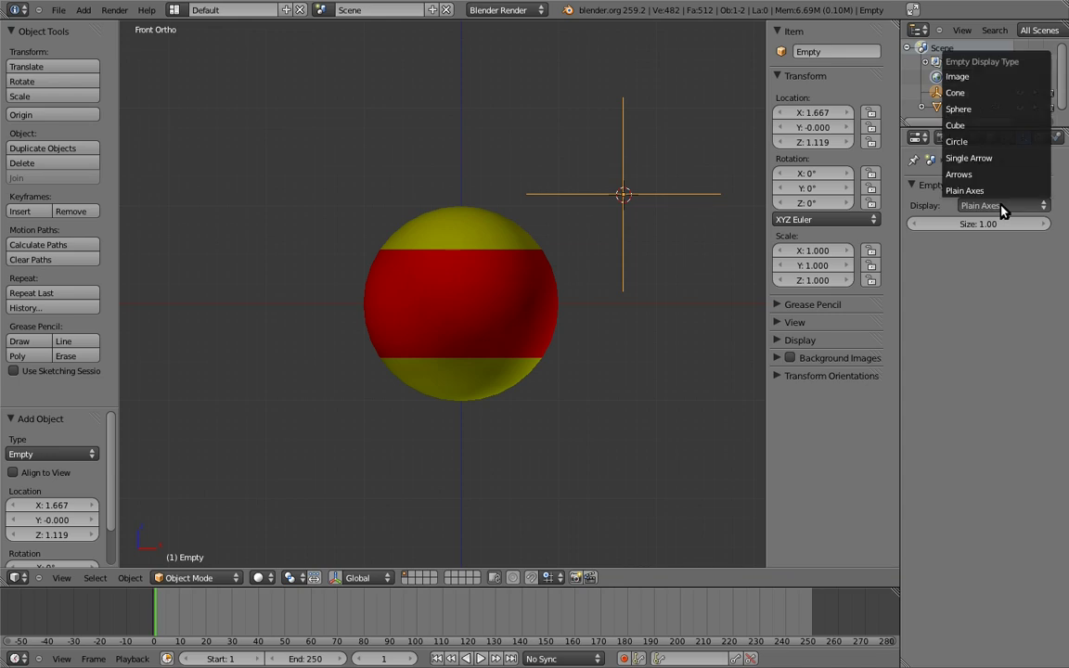
left_click(970, 126)
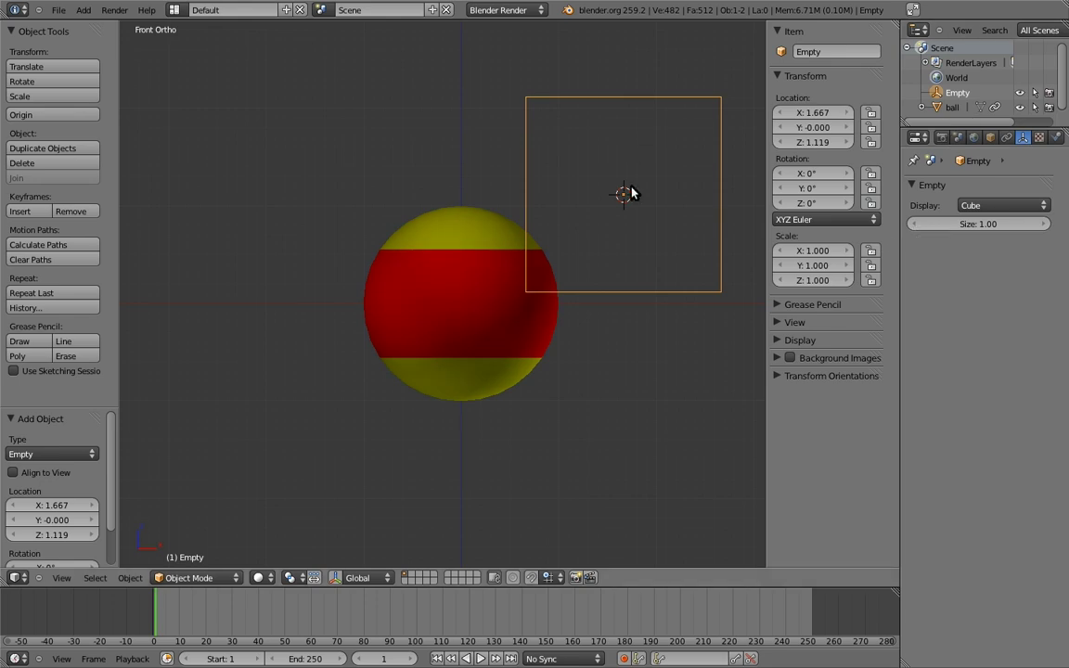
Clear the Empty's location to the origin, then parent the ball to the Empty via Object parenting.
key("alt+g")
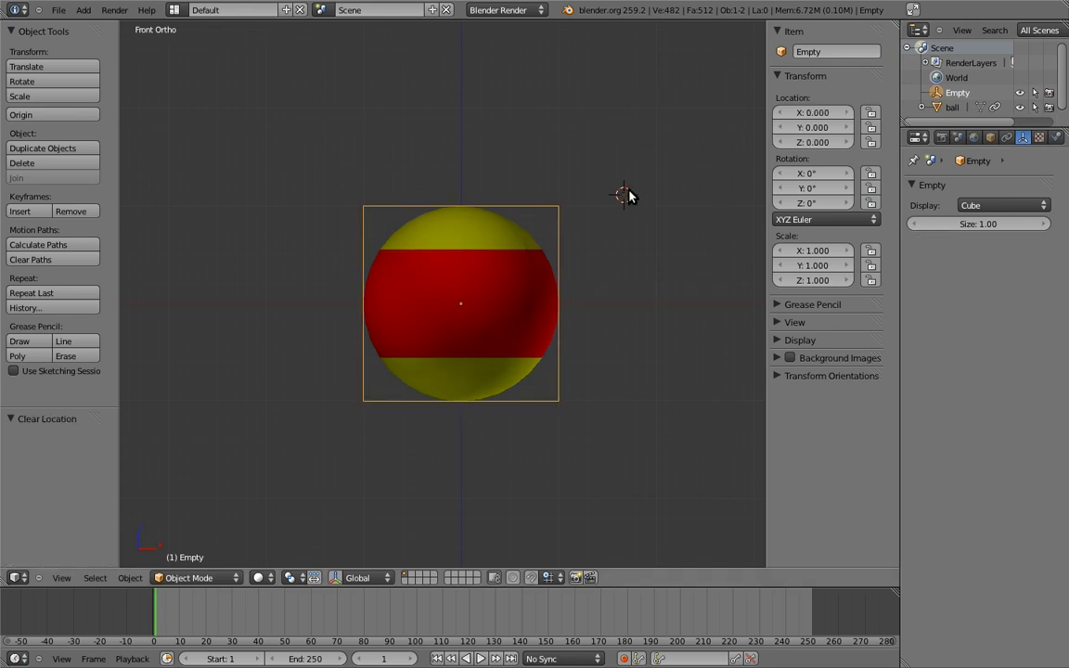
right_click(521, 264)
right_click(554, 212, "shift")
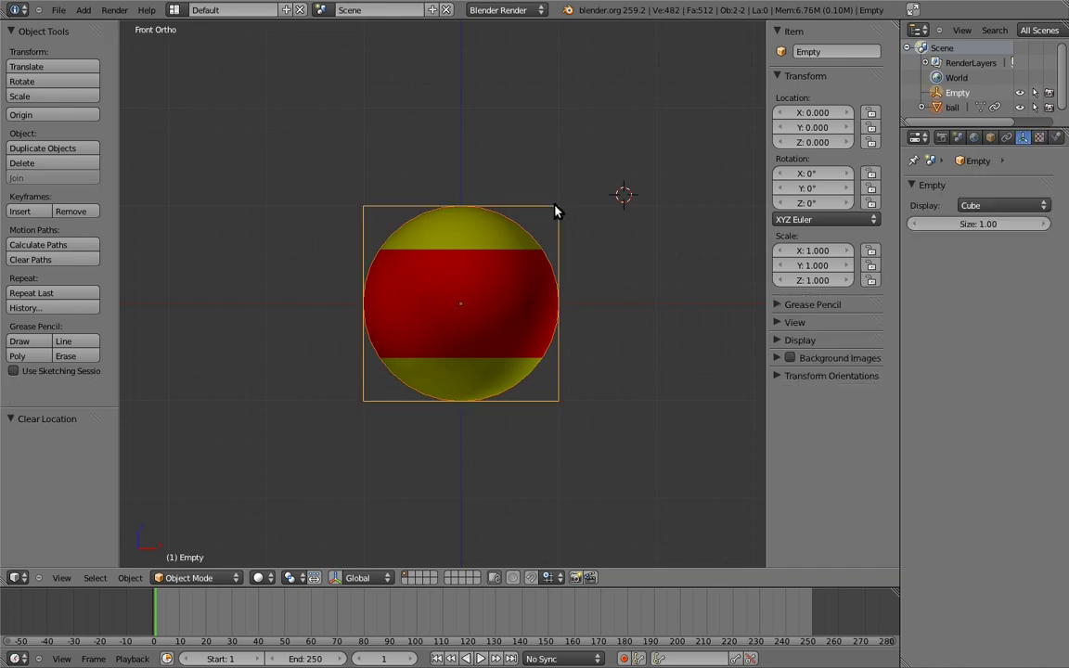
key("ctrl+p")
left_click(553, 212)
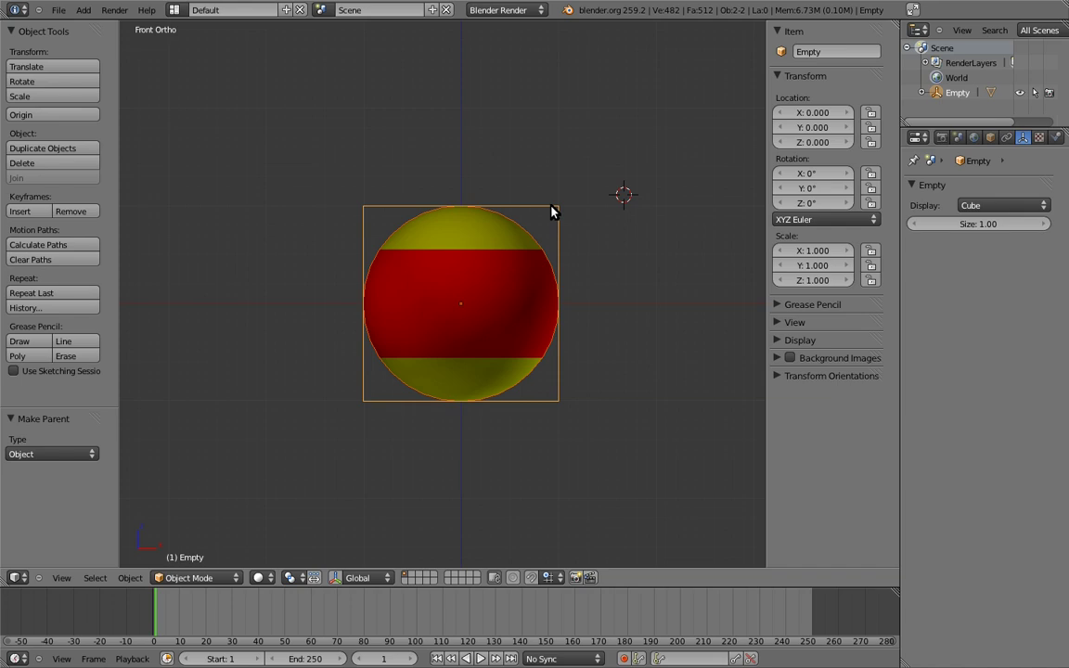
Lock Location Y, then add a Maintain Volume constraint with Free axis Z, volume 1.000.
left_click(871, 127)
left_click(1006, 137)
left_click(979, 209)
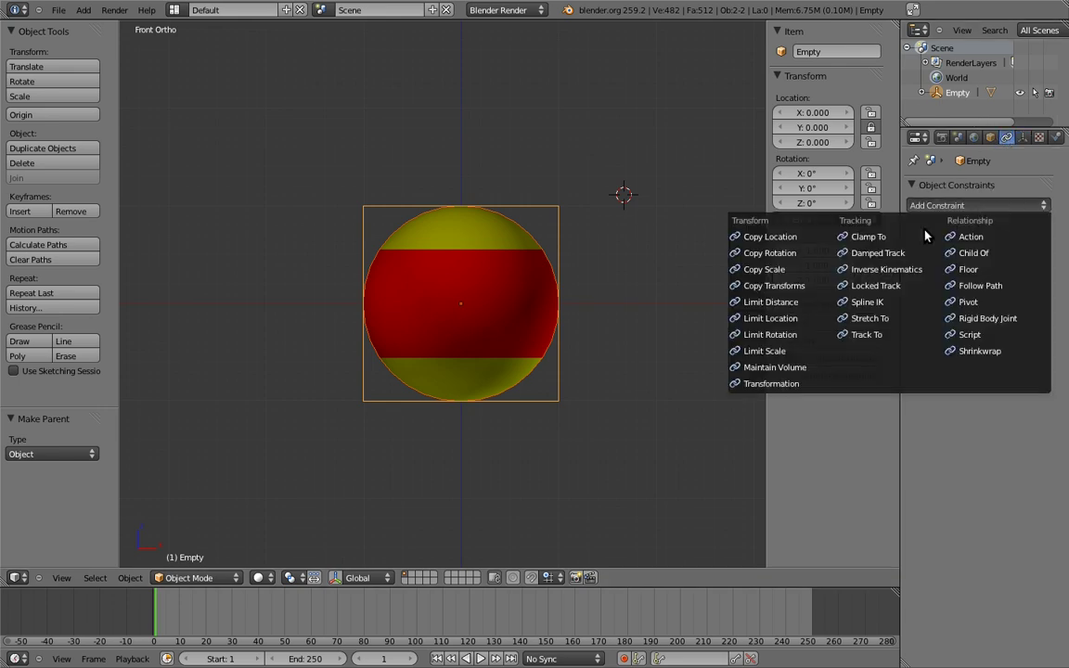
left_click(777, 370)
left_click(1031, 260)
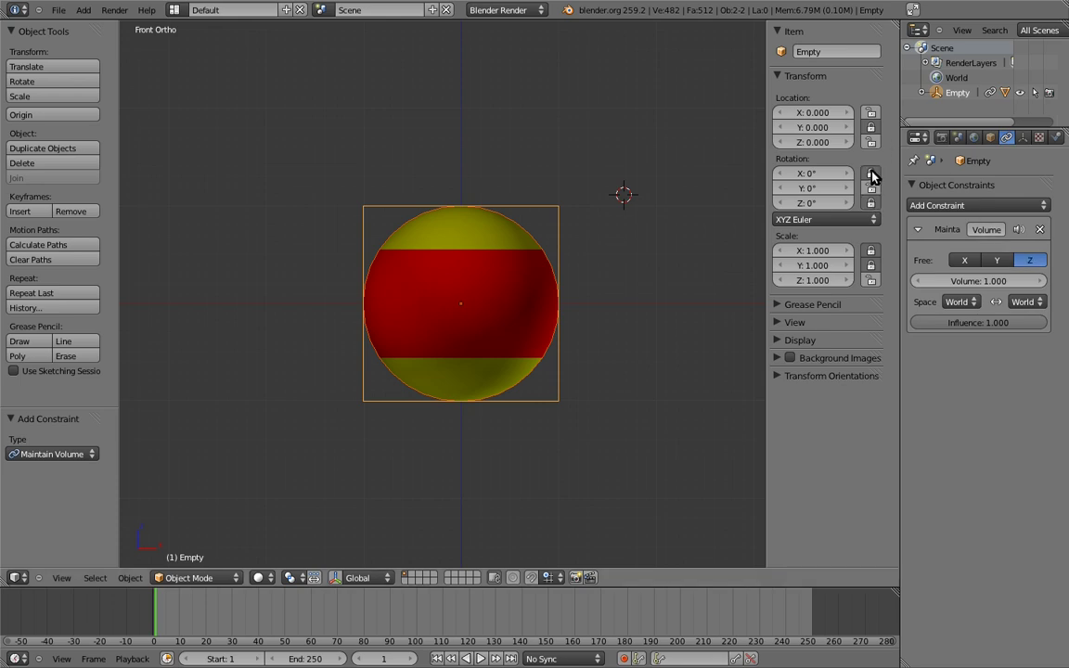
Test the Empty by tilting it about 42° and stretching the ball into a capsule.
key("g")
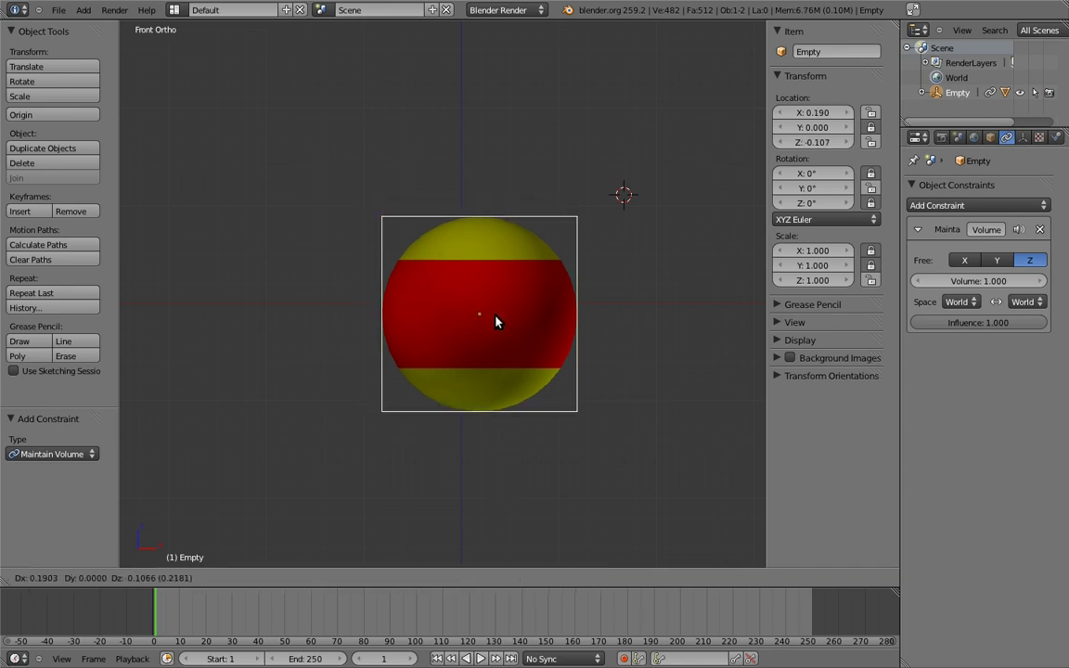
key("r")
left_click(518, 246)
key("s")
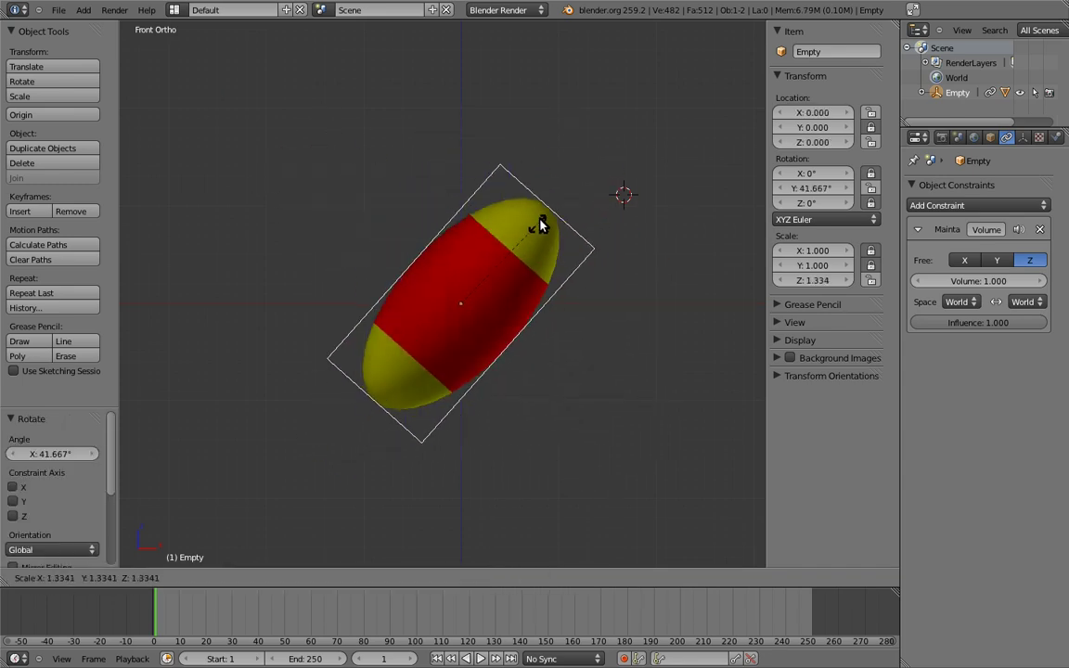
left_click(553, 216)
key("r")
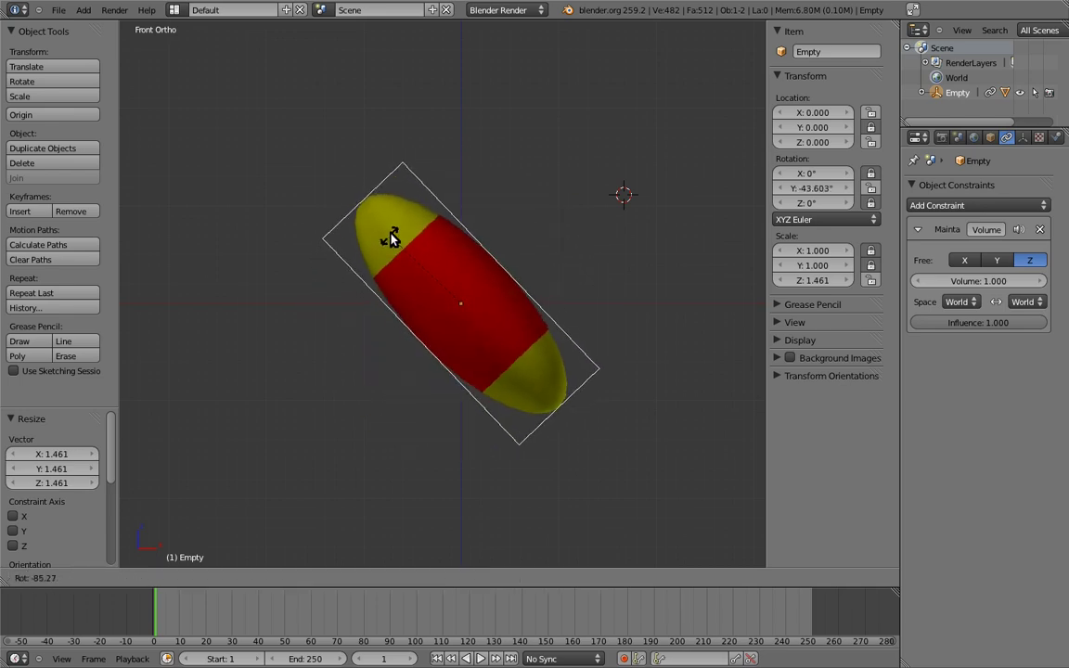
left_click(391, 239)
Reset the ball's rotation to 0° and its scale to 1 so it is round again.
right_click(424, 242)
key("r")
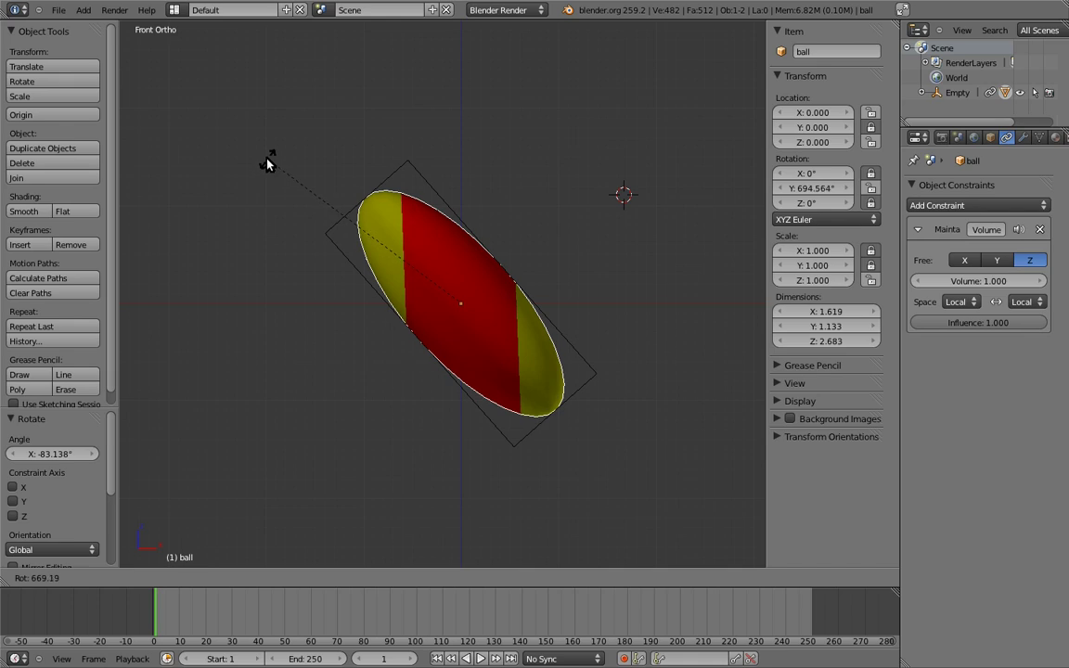
key("Escape")
key("alt+r")
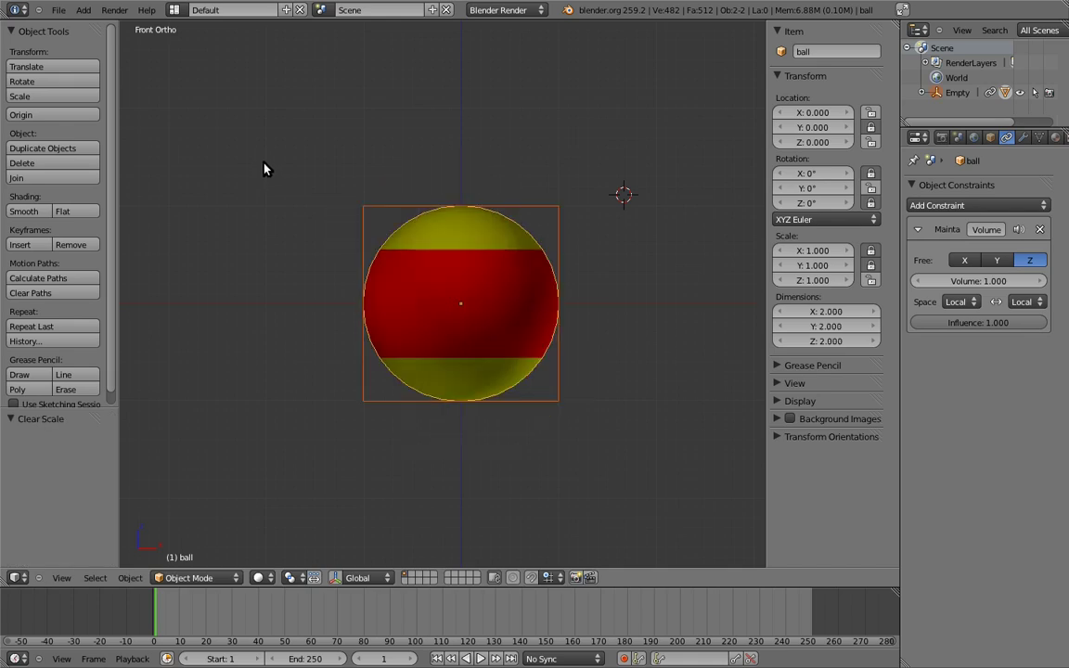
key("a")
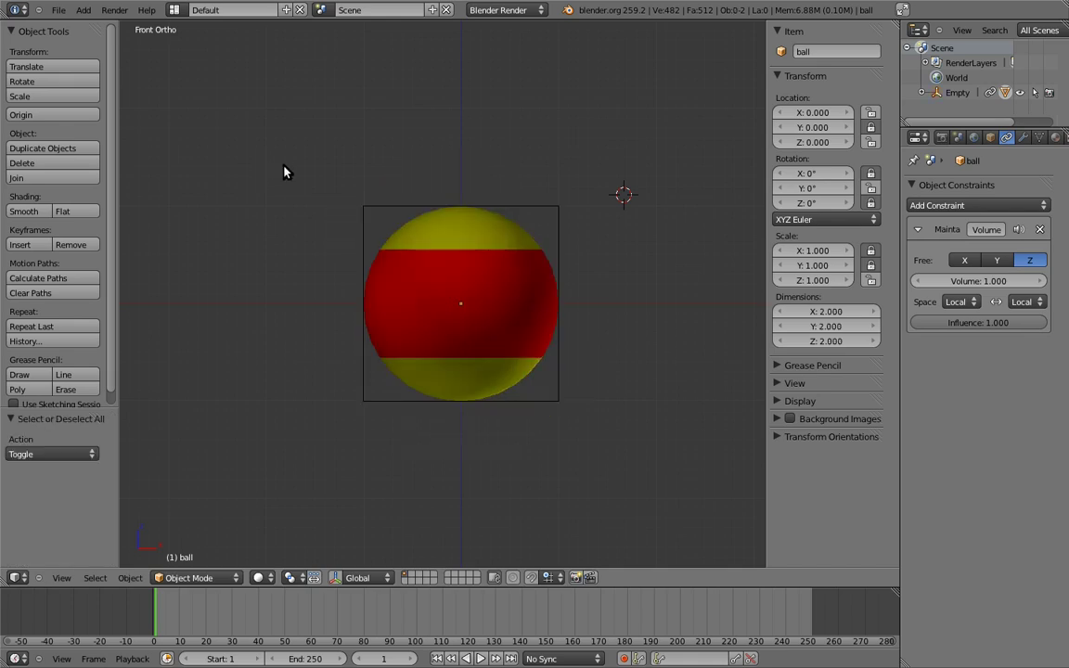
Lock the ball's location channels and remove its Maintain Volume constraint.
right_click(484, 244)
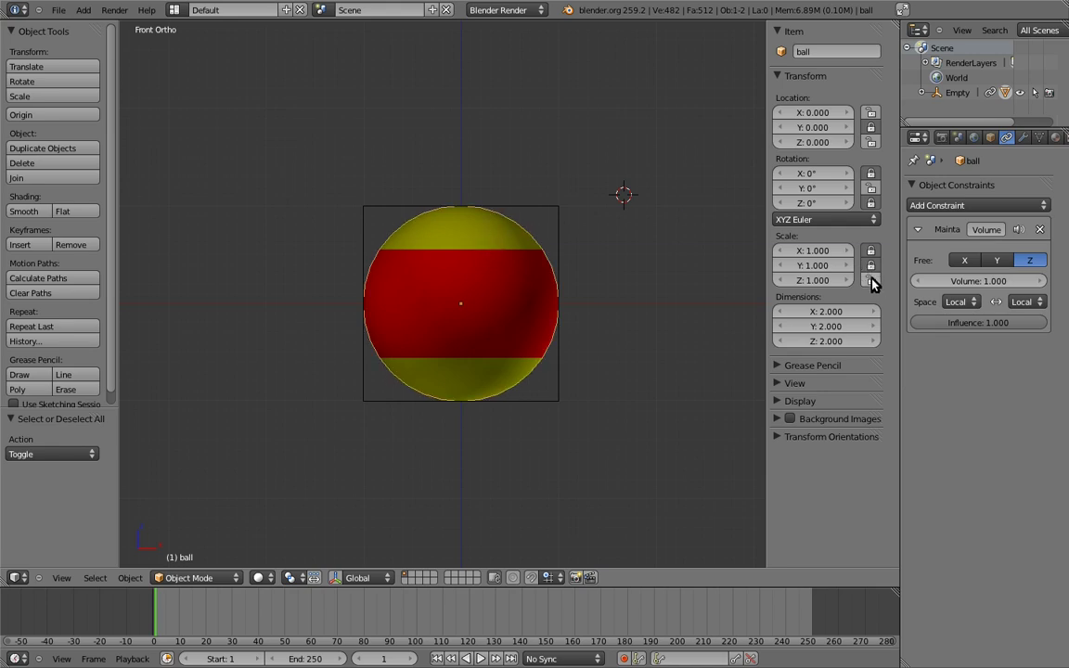
left_click(870, 142)
left_click(871, 112)
left_click(1040, 229)
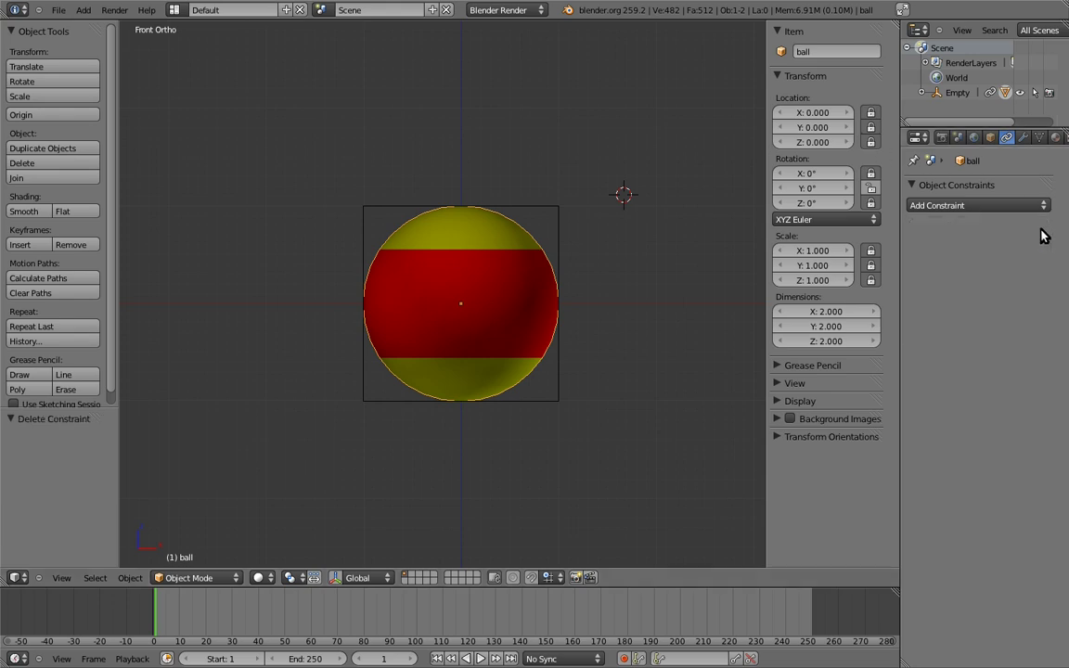
right_click(555, 214)
key("r")
left_click(565, 239)
key("s")
left_click(602, 191)
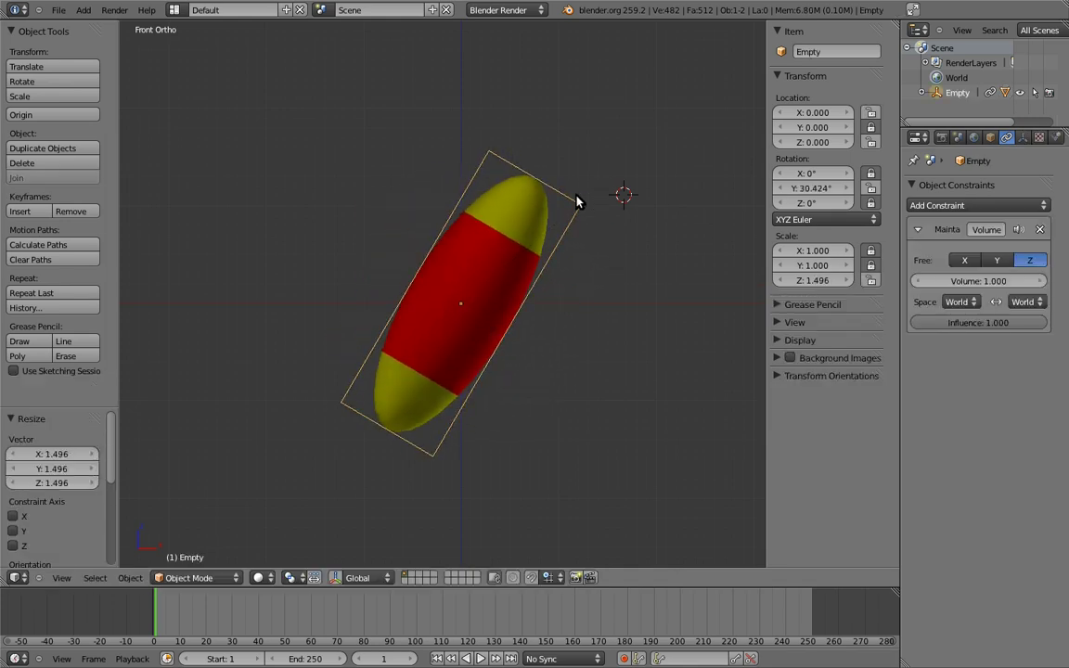
right_click(560, 190)
key("r")
left_click(536, 257)
key("a")
key("alt+g")
key("alt+r")
key("alt+s")
key("a")
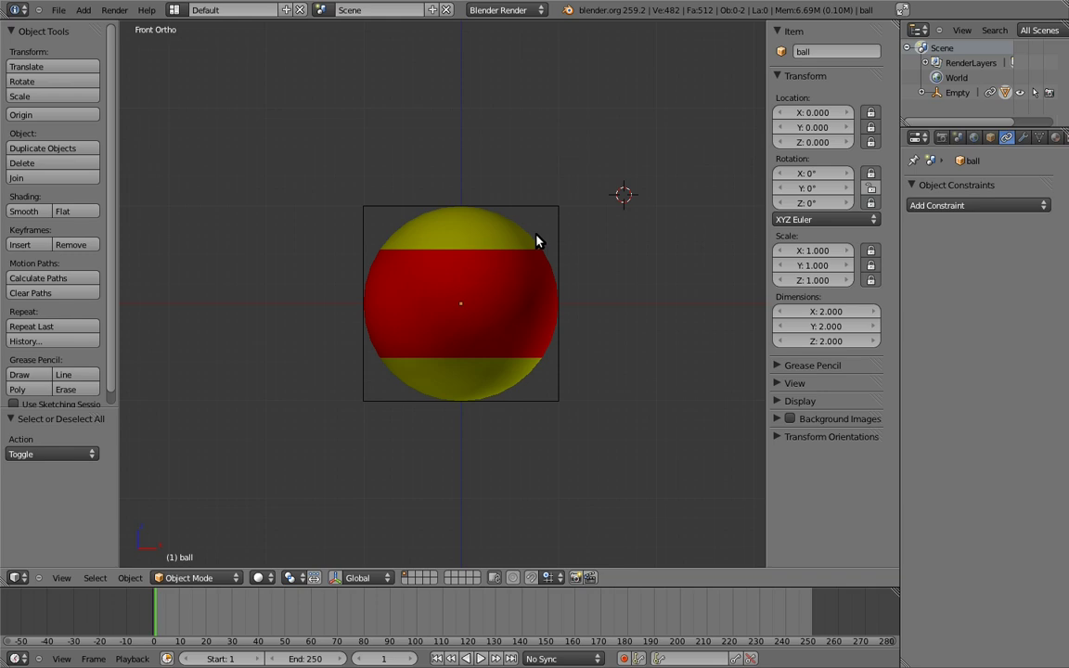
Stretch the Empty to 1.320 on Z and tilt it 51.8°.
right_click(543, 213)
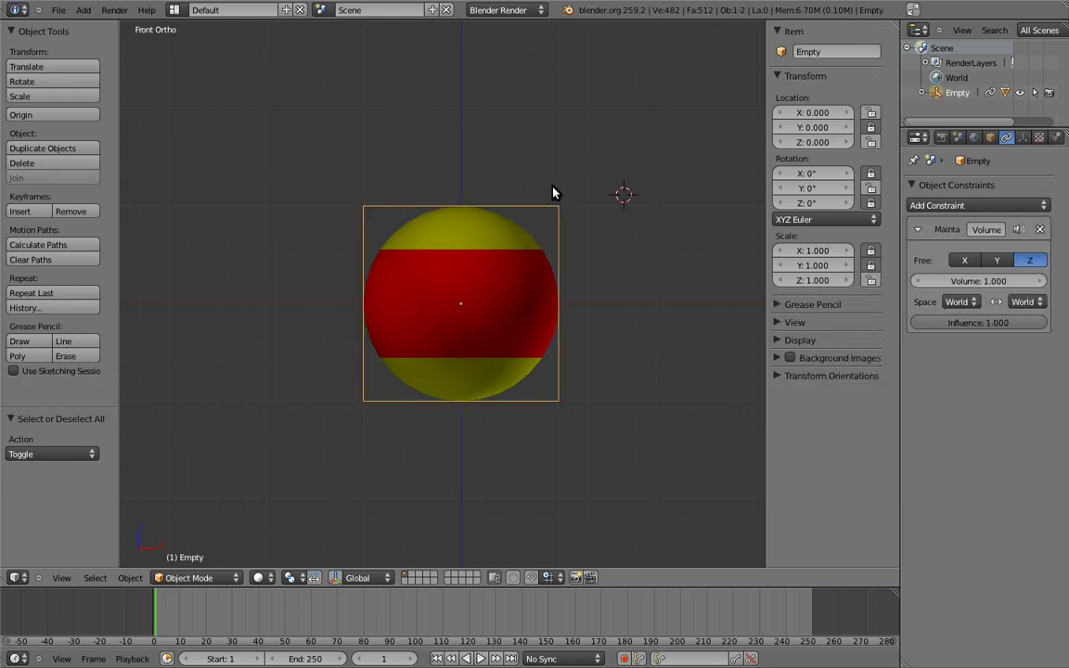
key("s")
key("z")
left_click(522, 169)
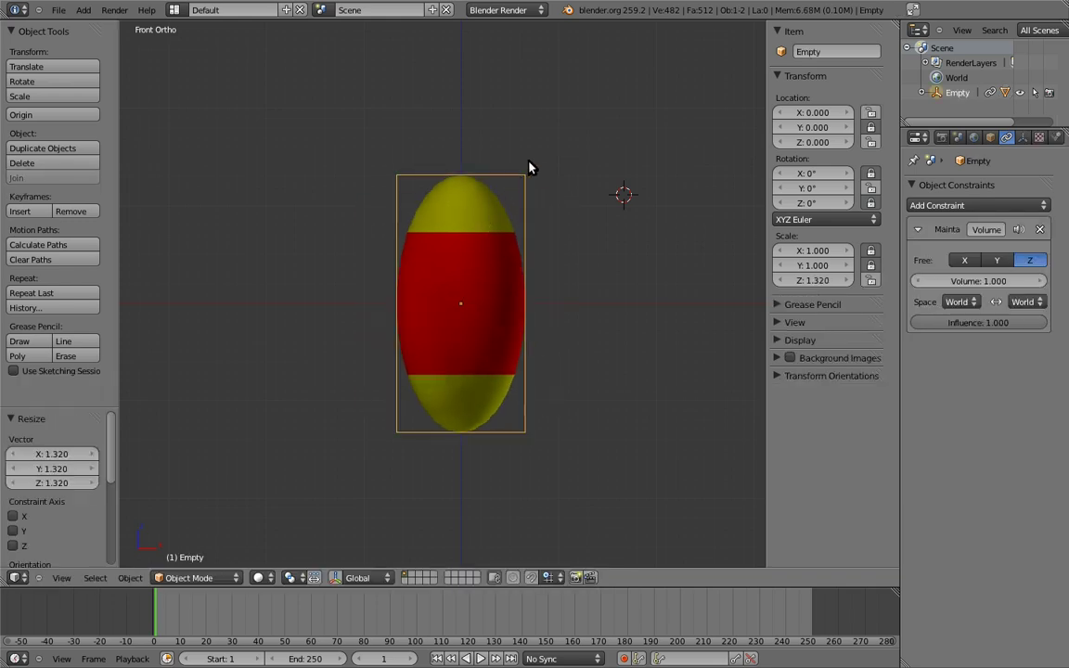
key("r")
left_click(582, 284)
Rotate the ball to -38.191° around its Y axis.
right_click(554, 283)
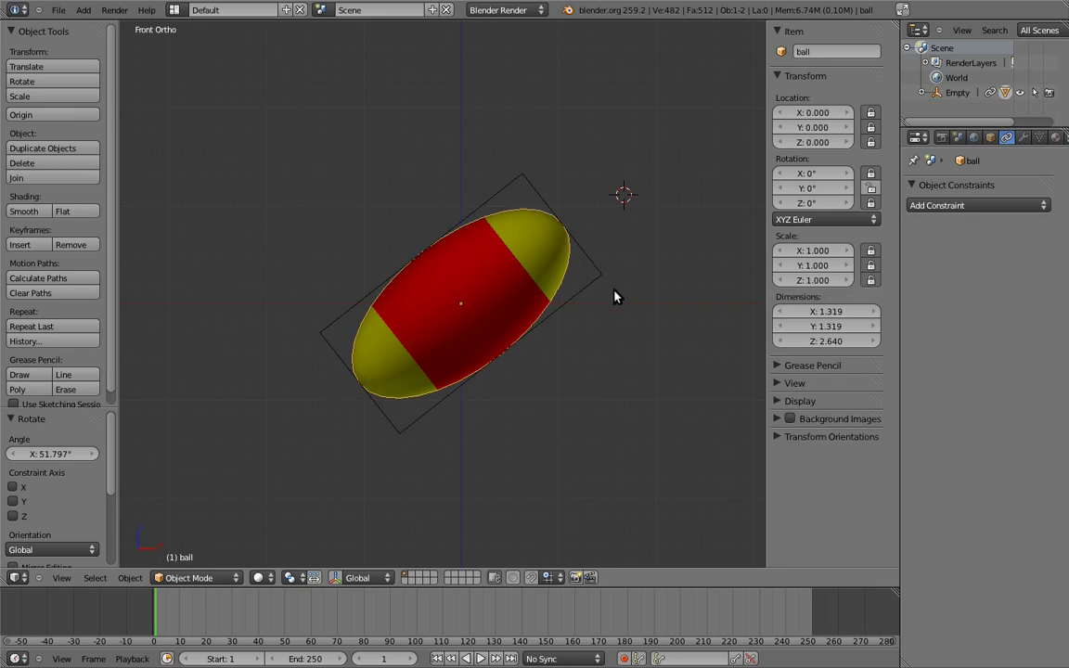
key("r")
left_click(557, 136)
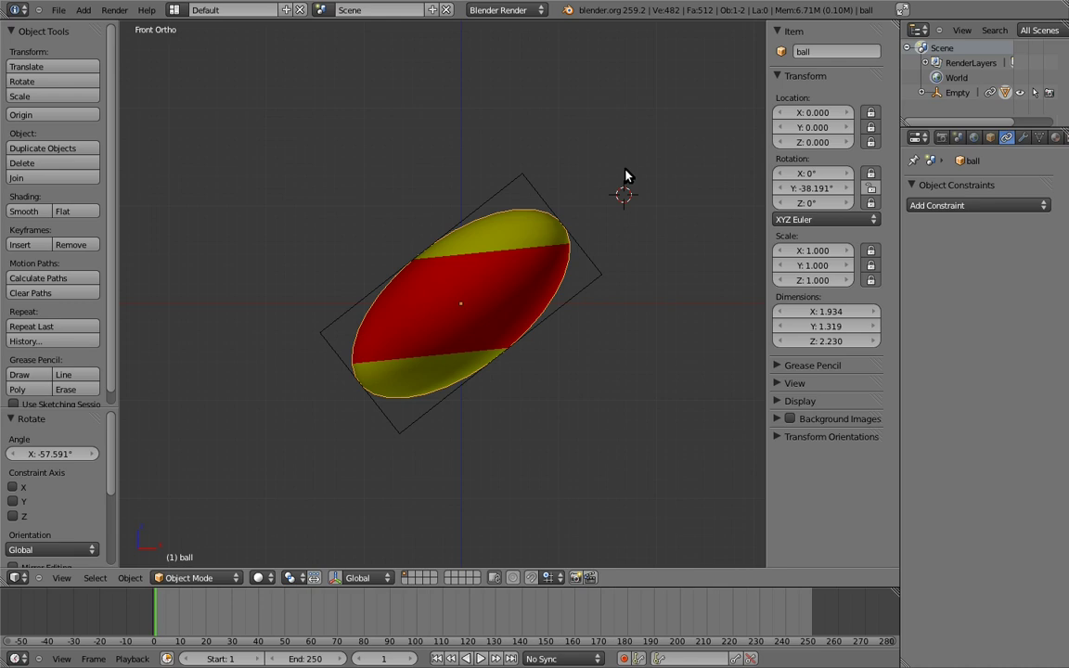
Clear the ball's rotation and scale back to defaults.
key("a")
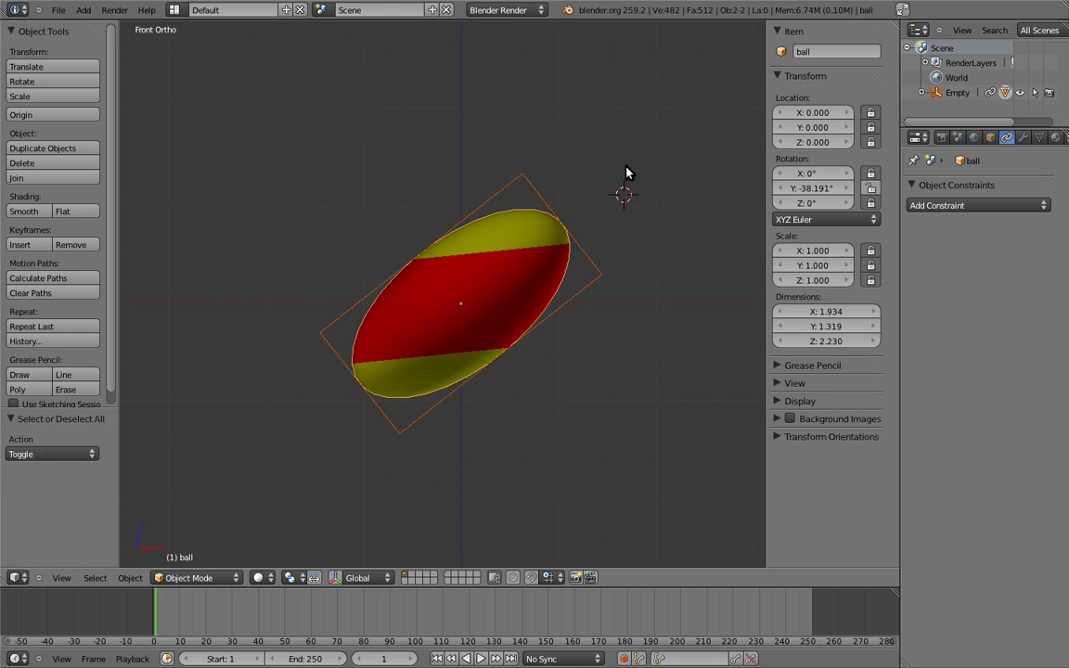
key("alt+r")
key("alt+s")
key("a")
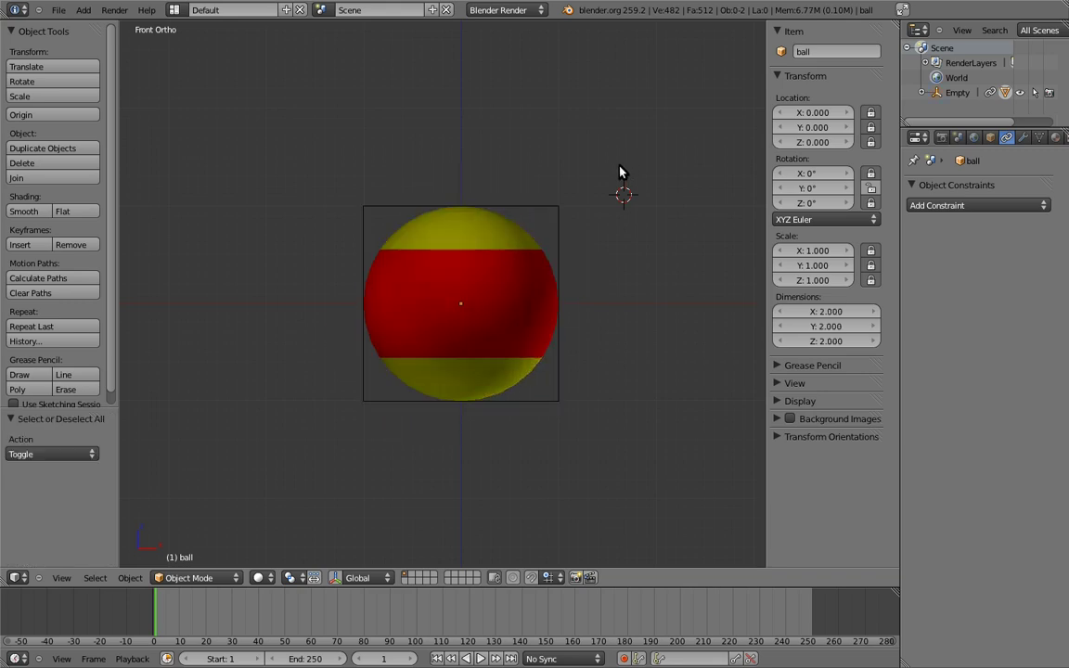
Rotate the Empty about 56°, then counter-rotate the ball to -54.354°.
key("a")
key("r")
left_click(604, 311)
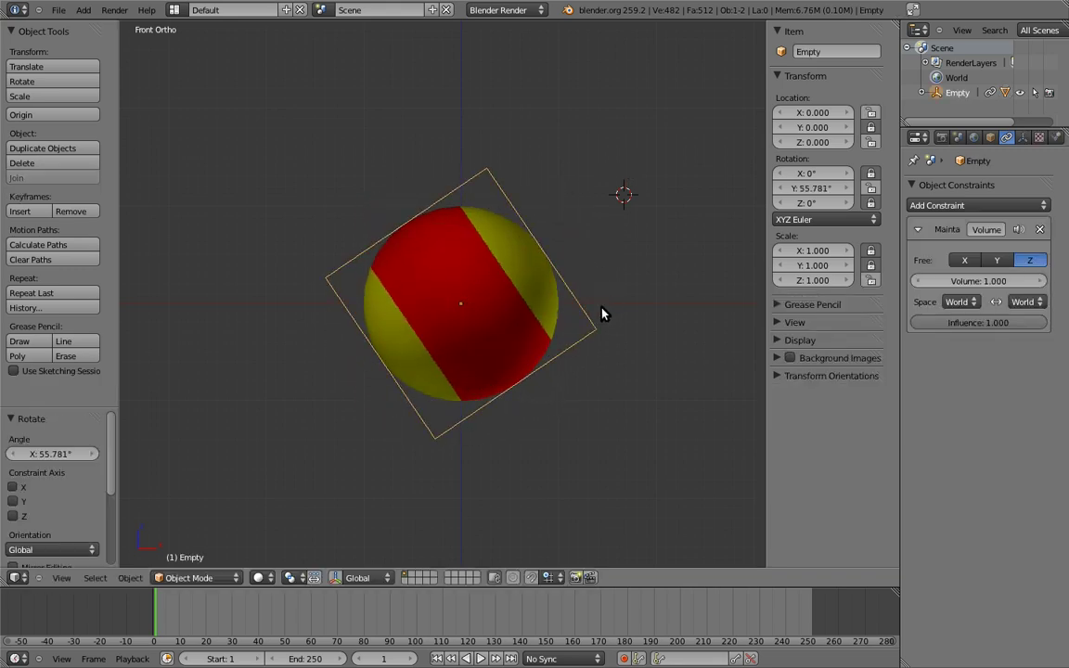
key("r")
left_click(582, 149)
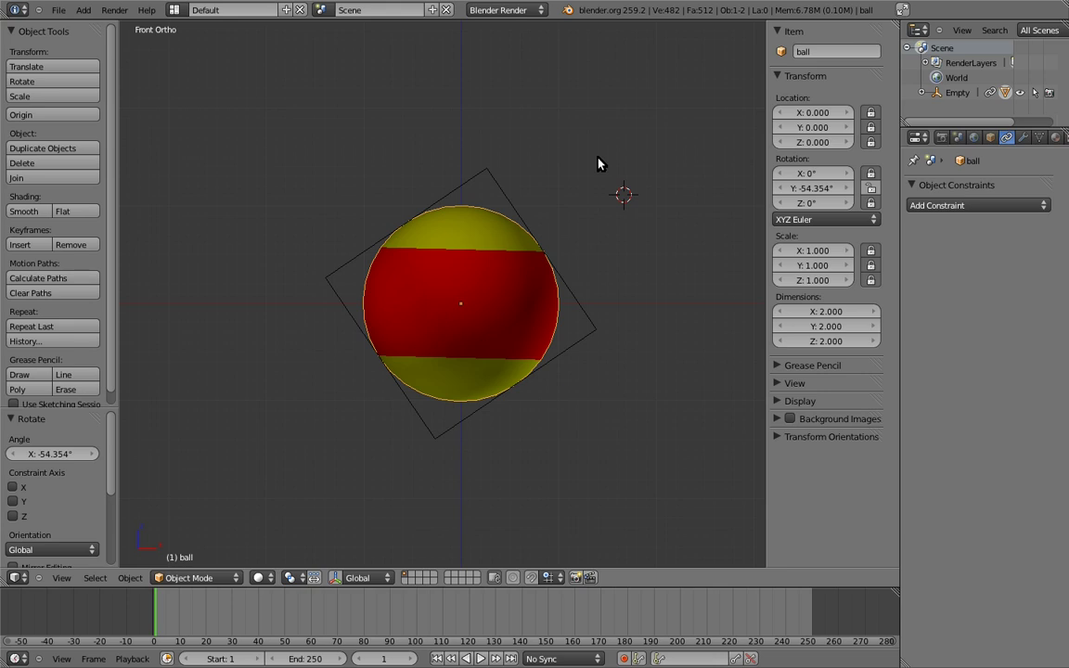
Clear the ball's rotation and add a single driver to its Y rotation.
key("alt+r")
key("a")
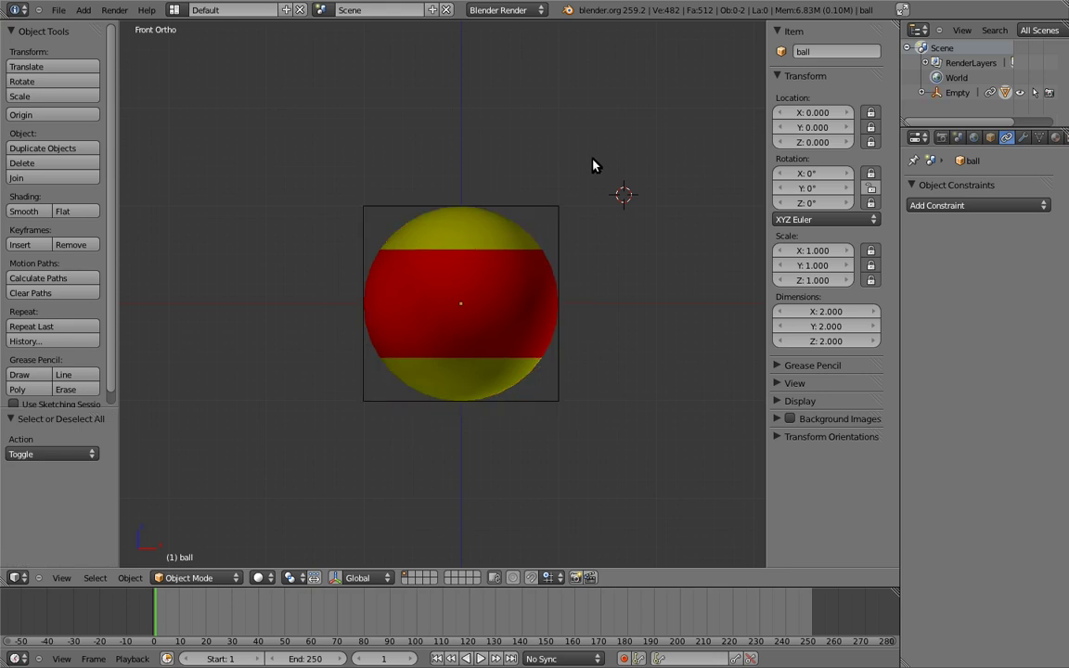
right_click(805, 191)
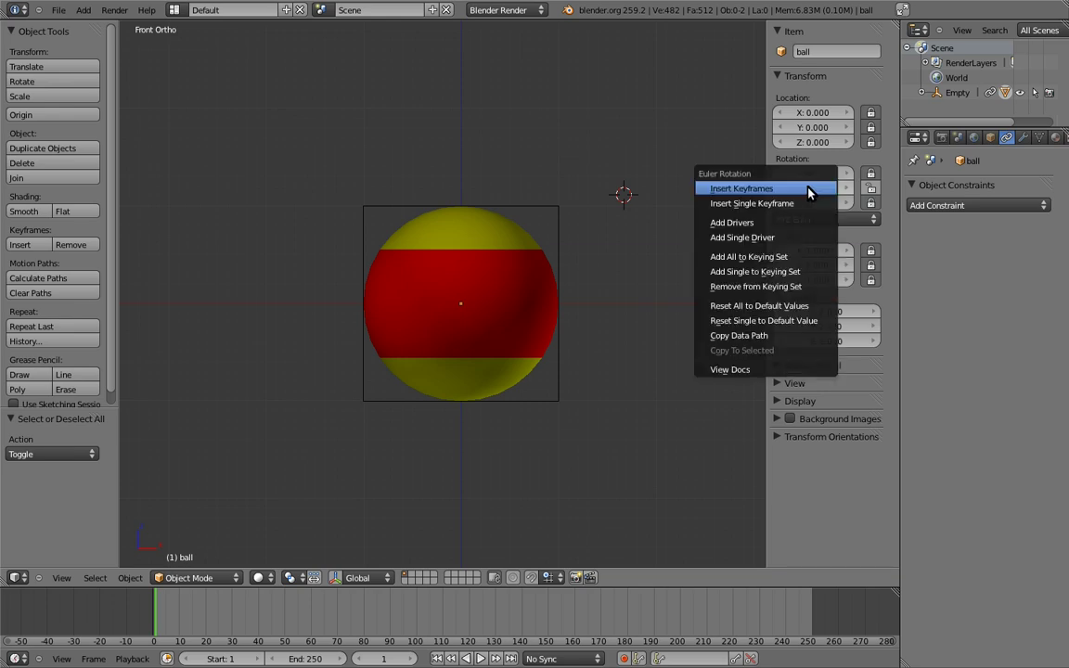
left_click(755, 239)
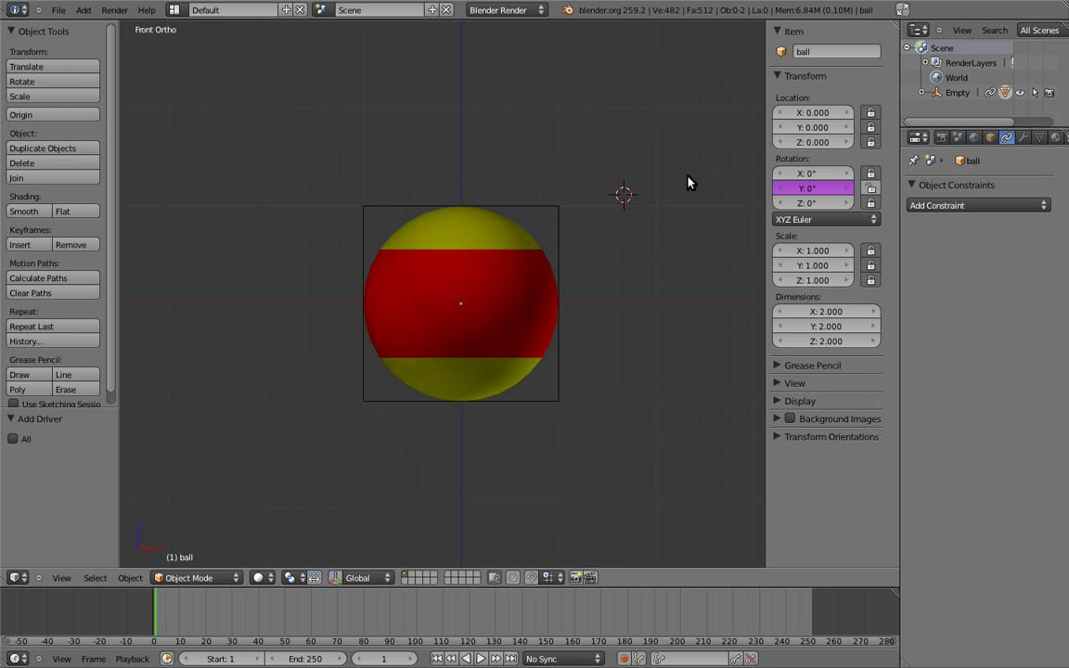
Test-rotate the ball, then delete the driver from its Y rotation.
right_click(530, 243)
key("r")
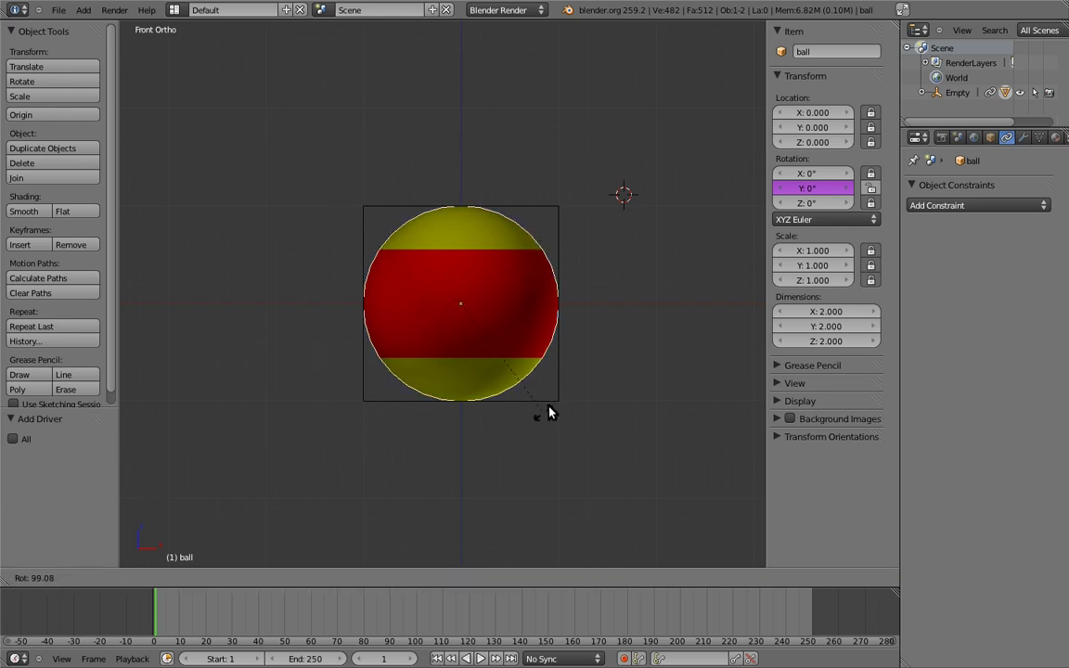
right_click(549, 191)
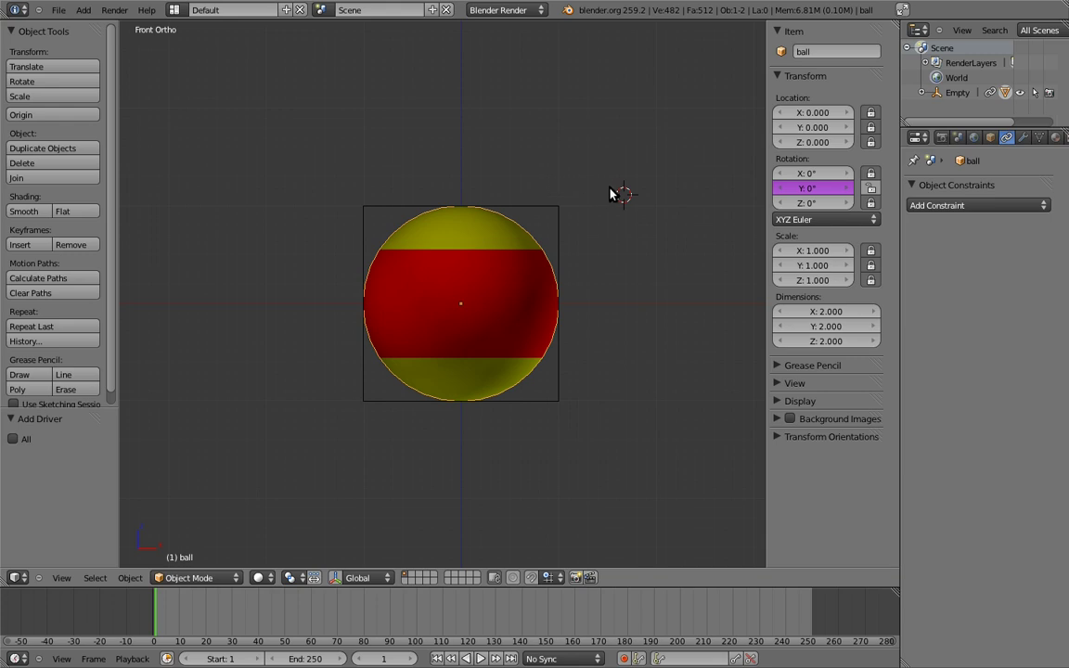
right_click(817, 192)
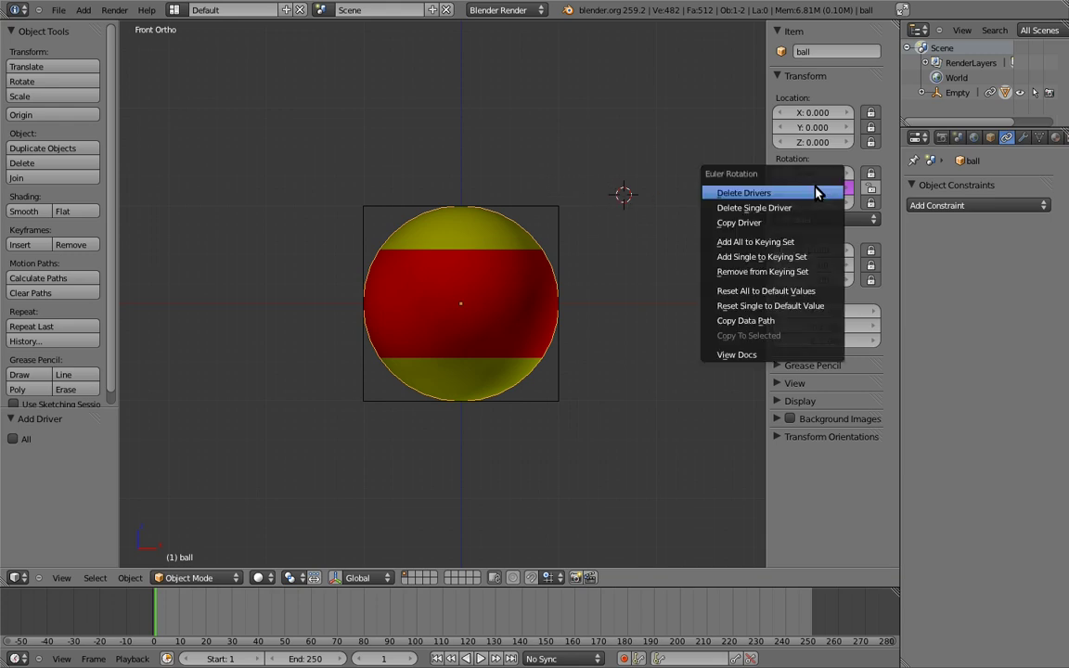
left_click(811, 193)
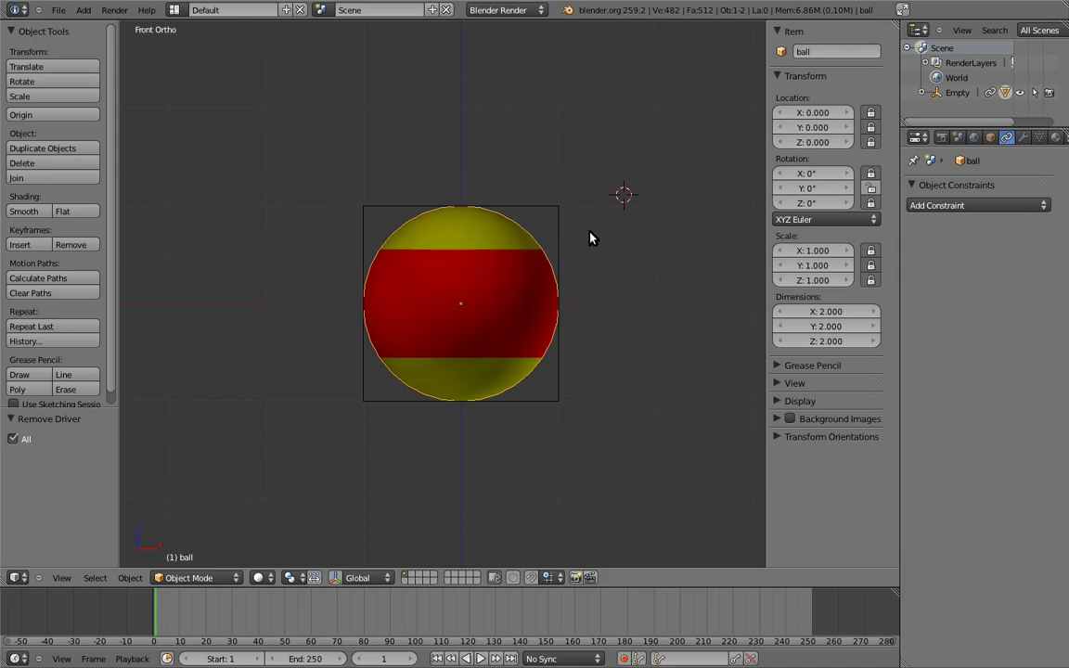
Add an Empty at the origin and set its display size to 1.5.
key("shift+a")
left_click(594, 232)
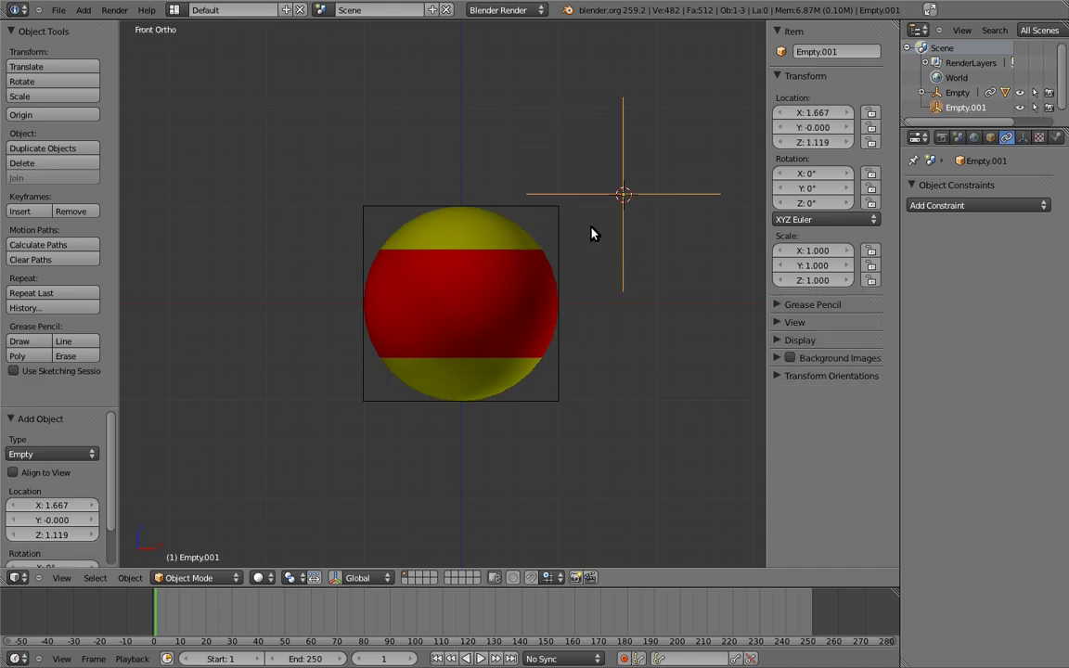
key("alt+g")
key("z")
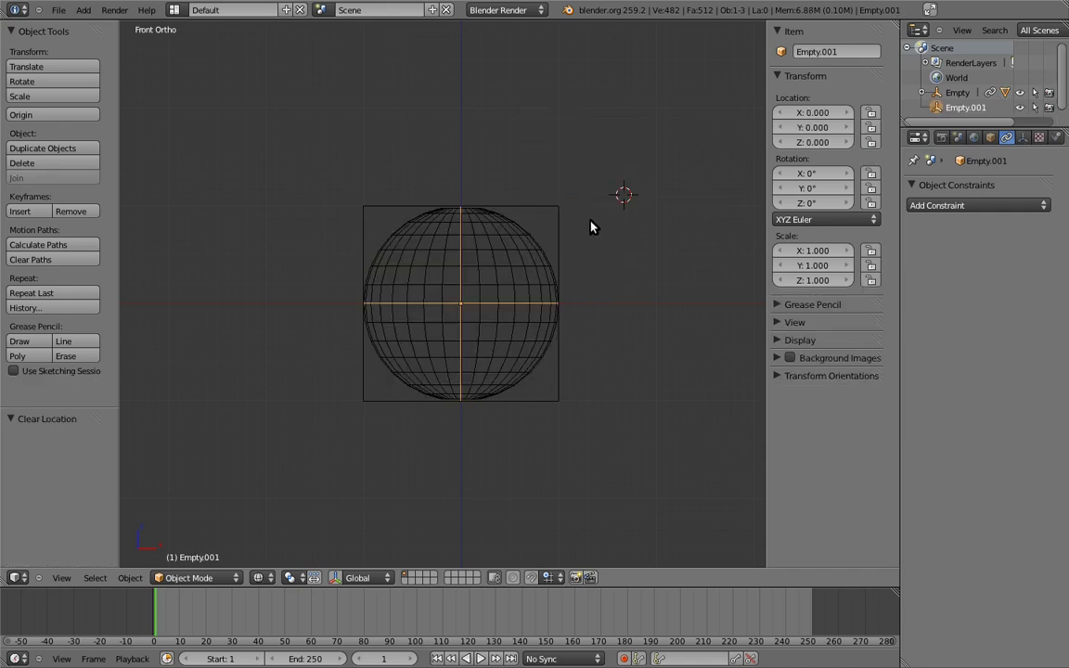
left_click(1024, 137)
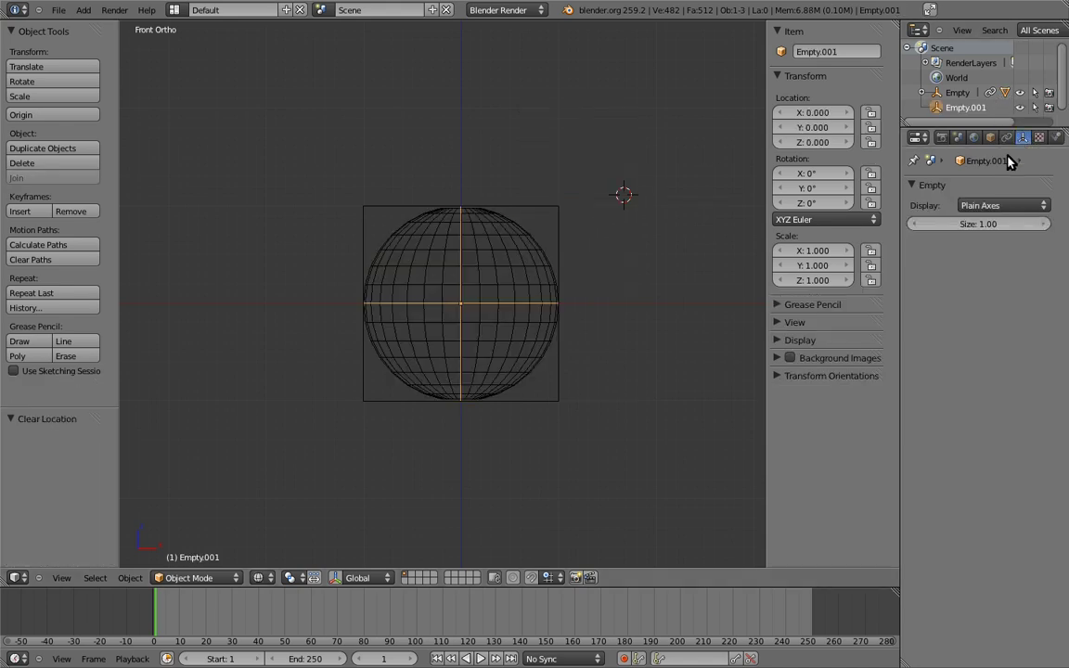
left_click(981, 225)
type("1.5")
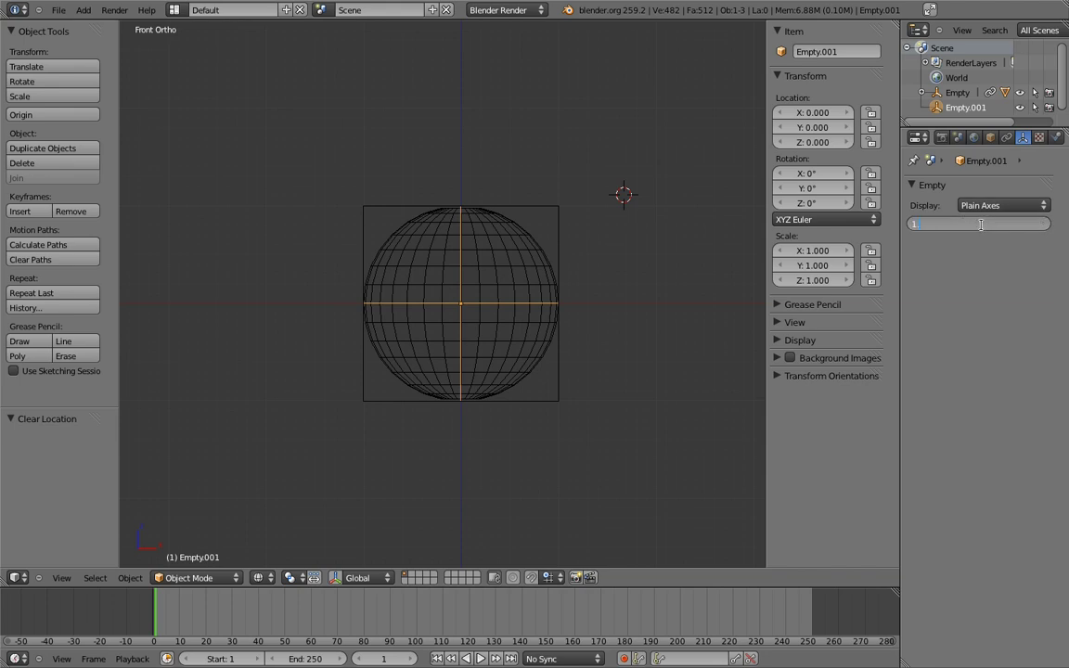
key("Return")
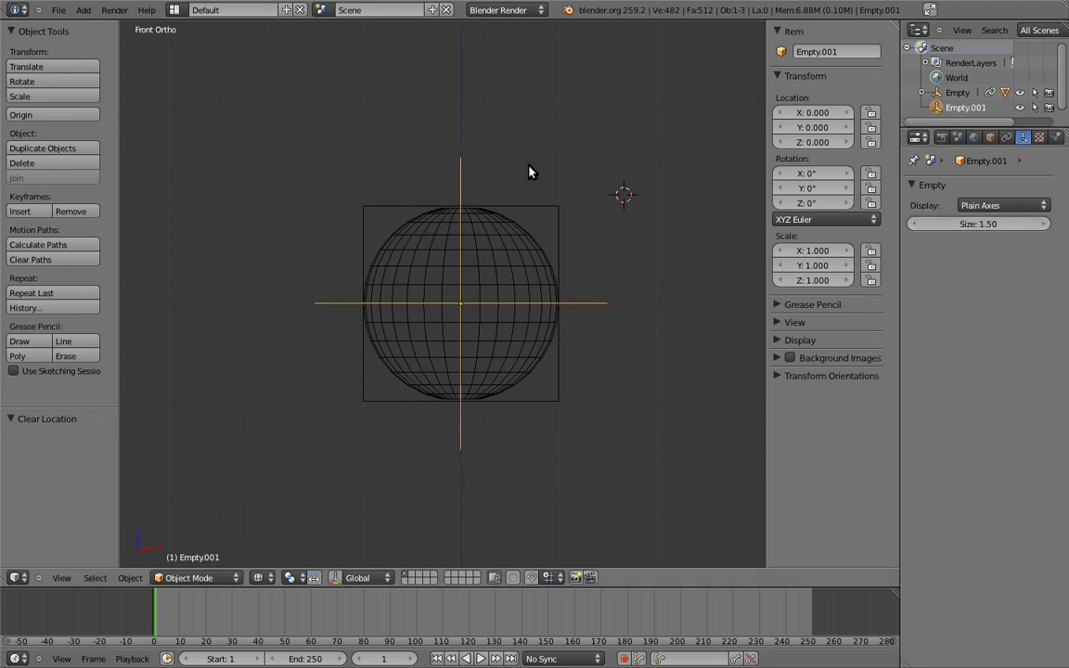
key("z")
Parent the ball to Empty.001 and test it with a cancelled move.
right_click(525, 239)
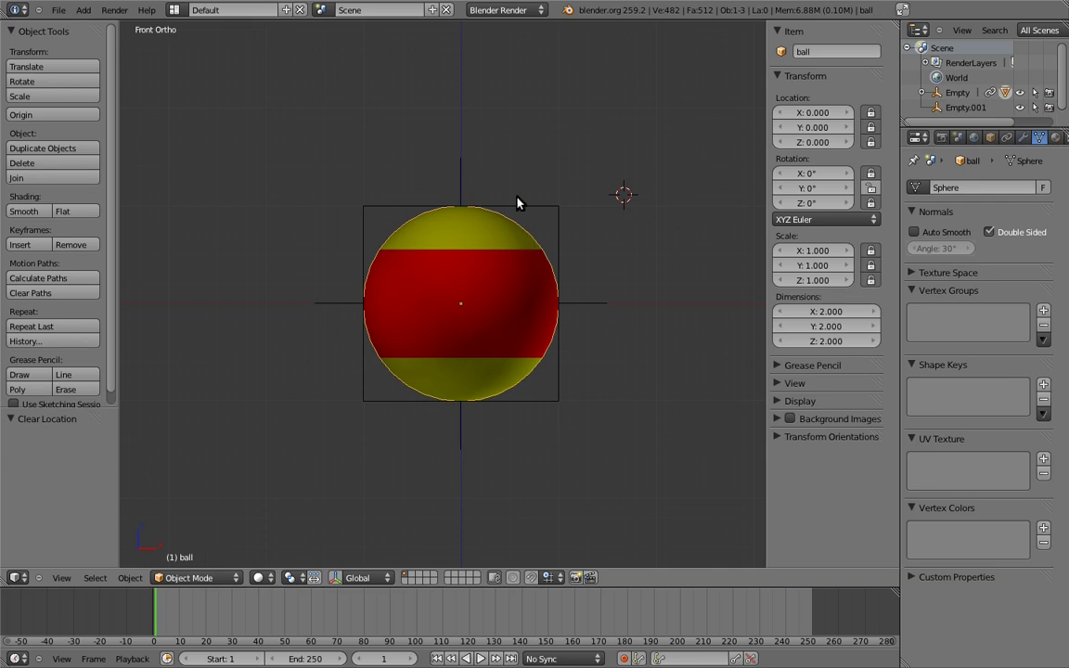
right_click(463, 172, "shift")
key("ctrl+p")
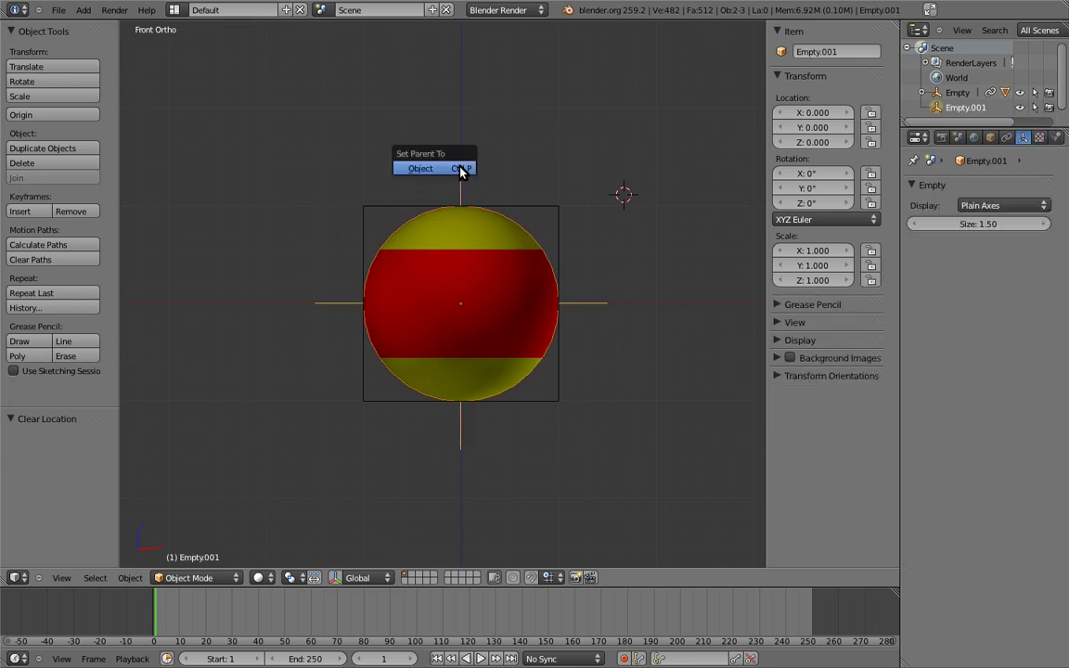
left_click(462, 172)
key("g")
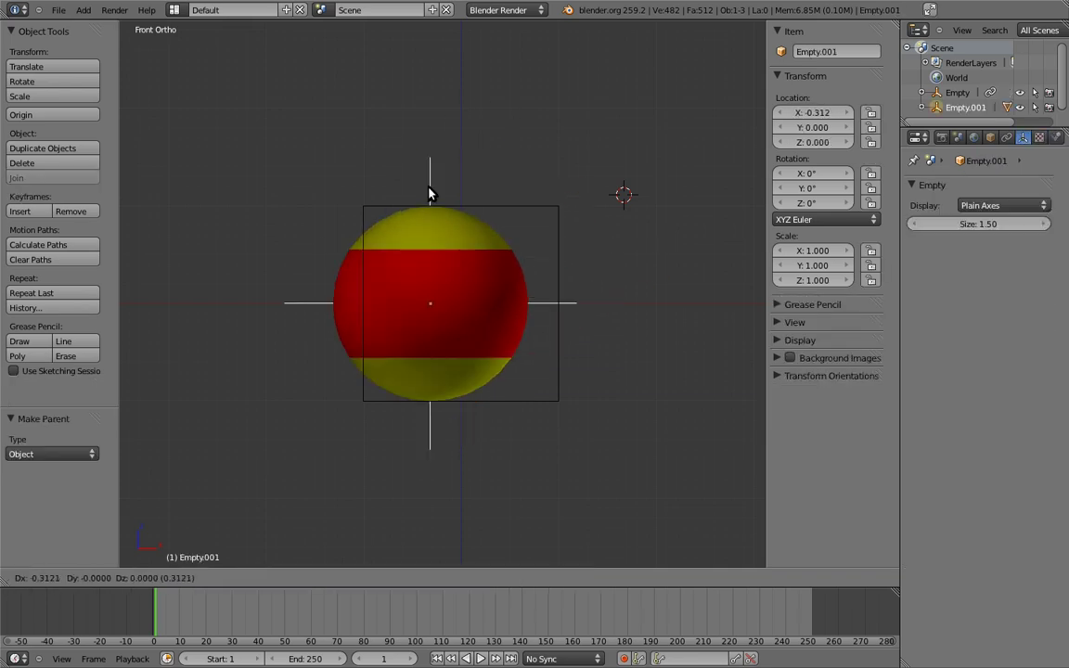
key("Escape")
Make Empty.001 a child of the cube Empty.
right_click(400, 210)
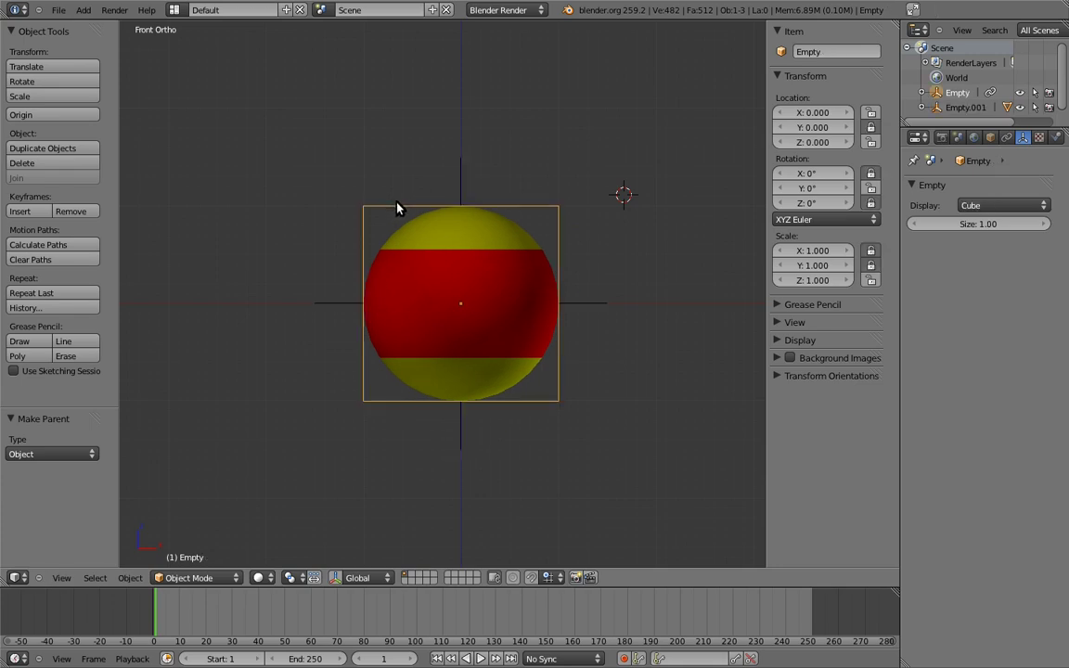
key("g")
key("Escape")
right_click(464, 169)
right_click(399, 210)
key("ctrl+p")
left_click(401, 206)
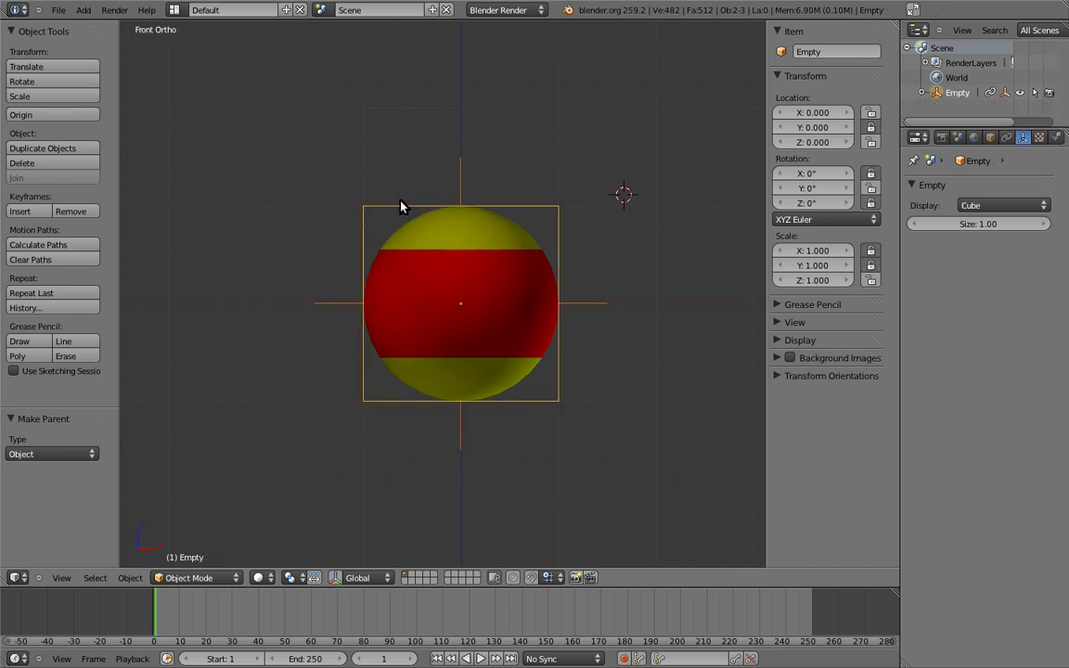
Test the hierarchy by rotating the cube Empty, then Empty.001 to -47.433°.
right_click(372, 205)
key("r")
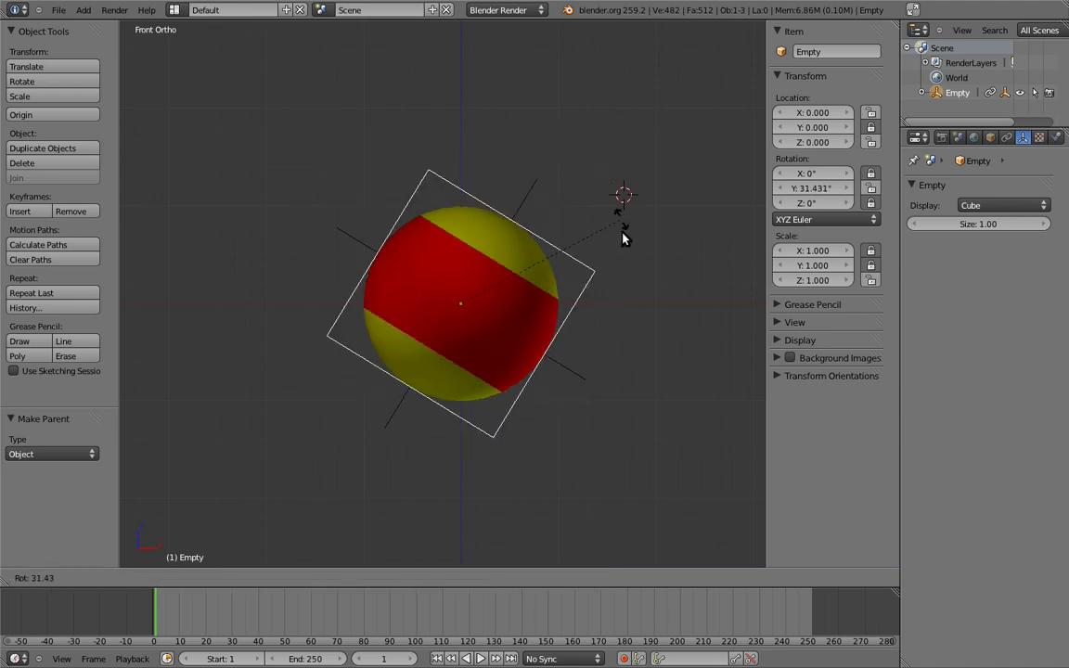
left_click(589, 239)
right_click(558, 215)
key("r")
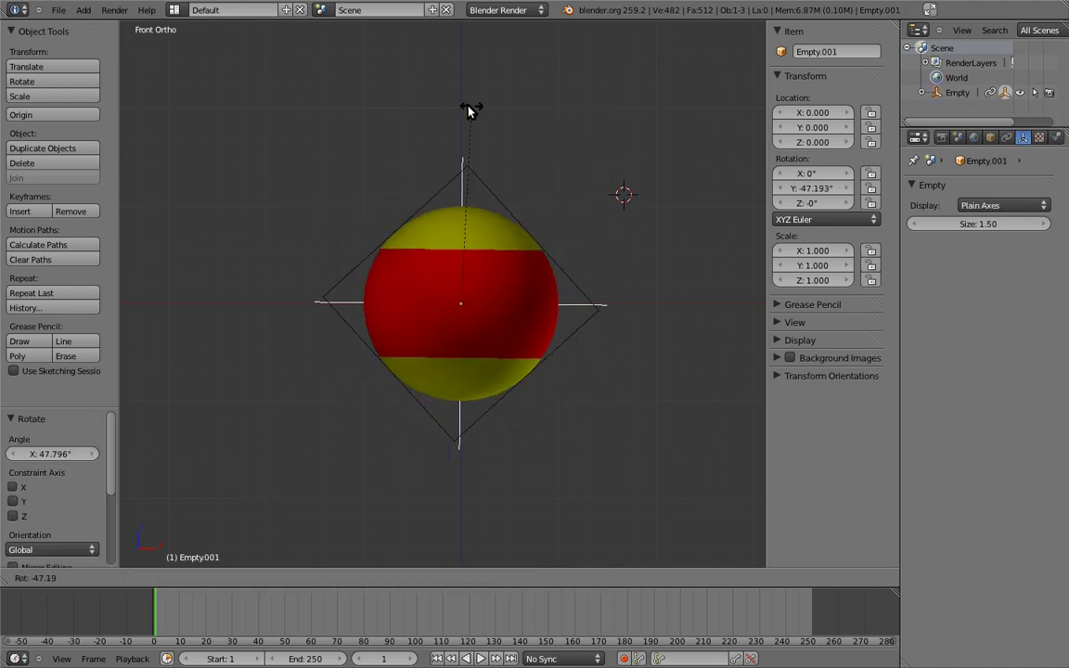
left_click(469, 110)
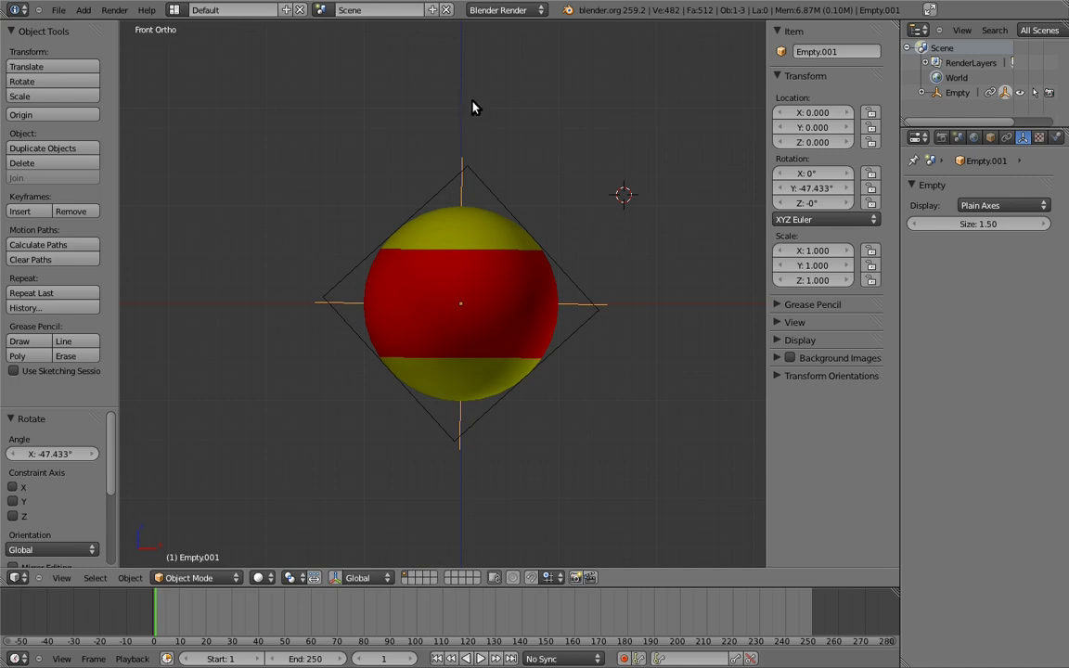
Clear the rotation and scale of all objects.
key("a")
key("a")
key("alt+r")
key("alt+s")
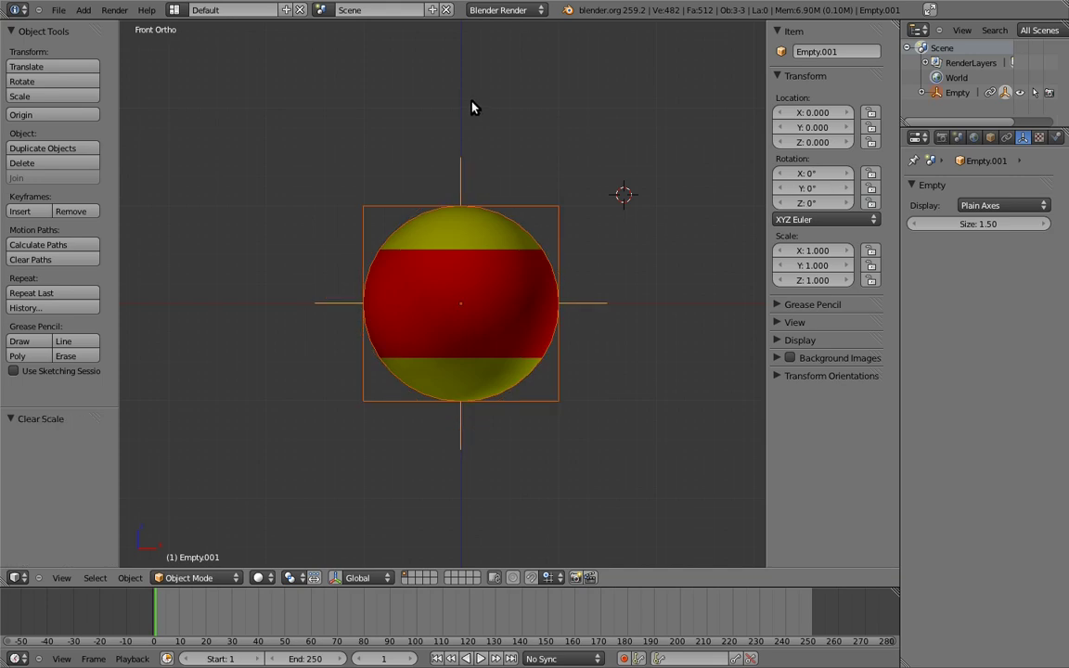
key("a")
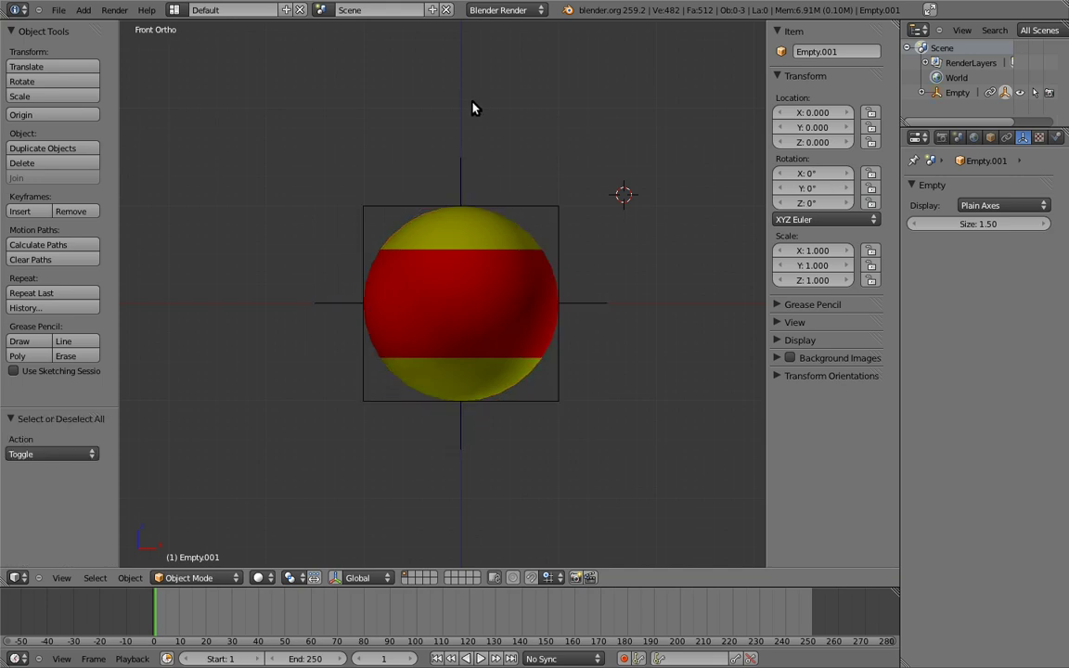
Add a single driver to Empty.001's Y rotation.
right_click(460, 163)
right_click(812, 188)
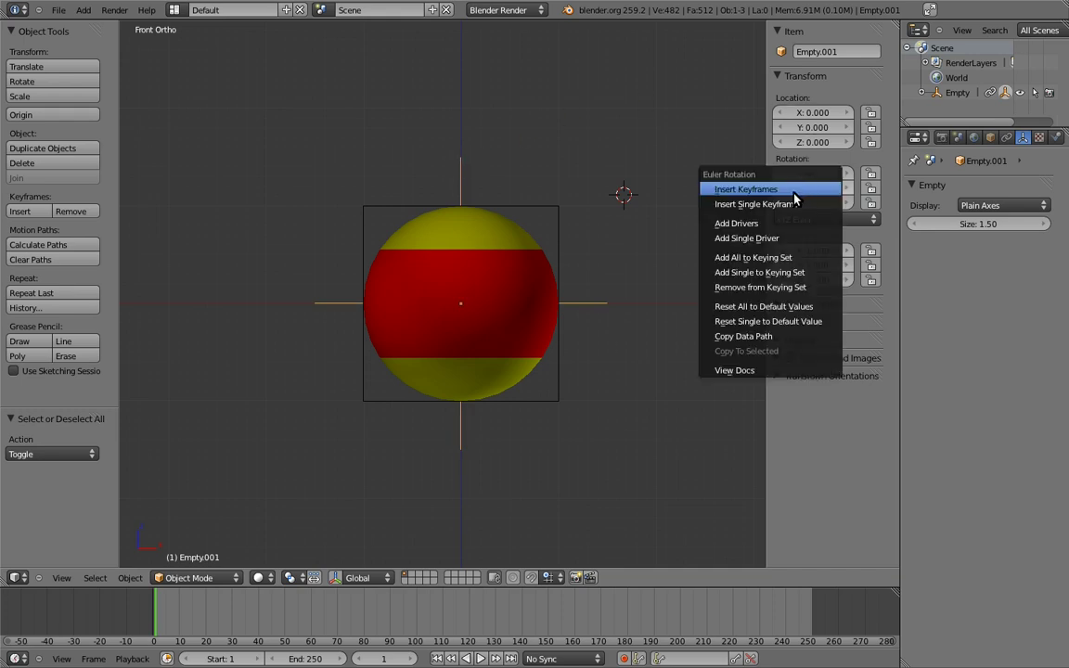
left_click(771, 240)
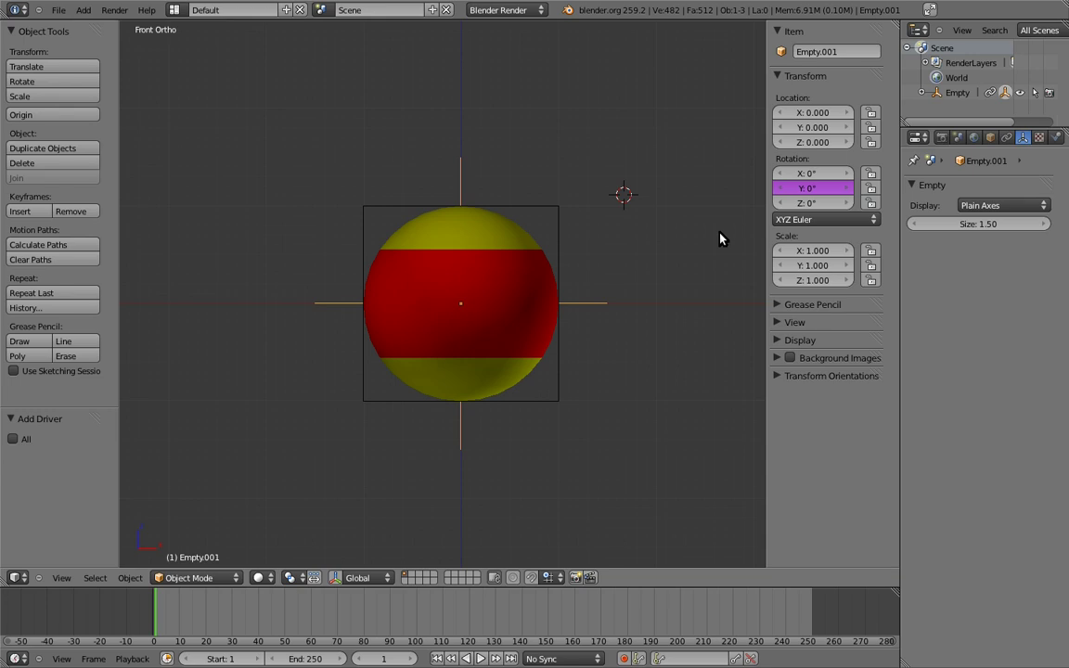
Split the 3D view into two side-by-side areas near the middle.
right_click(464, 19)
left_click(451, 39)
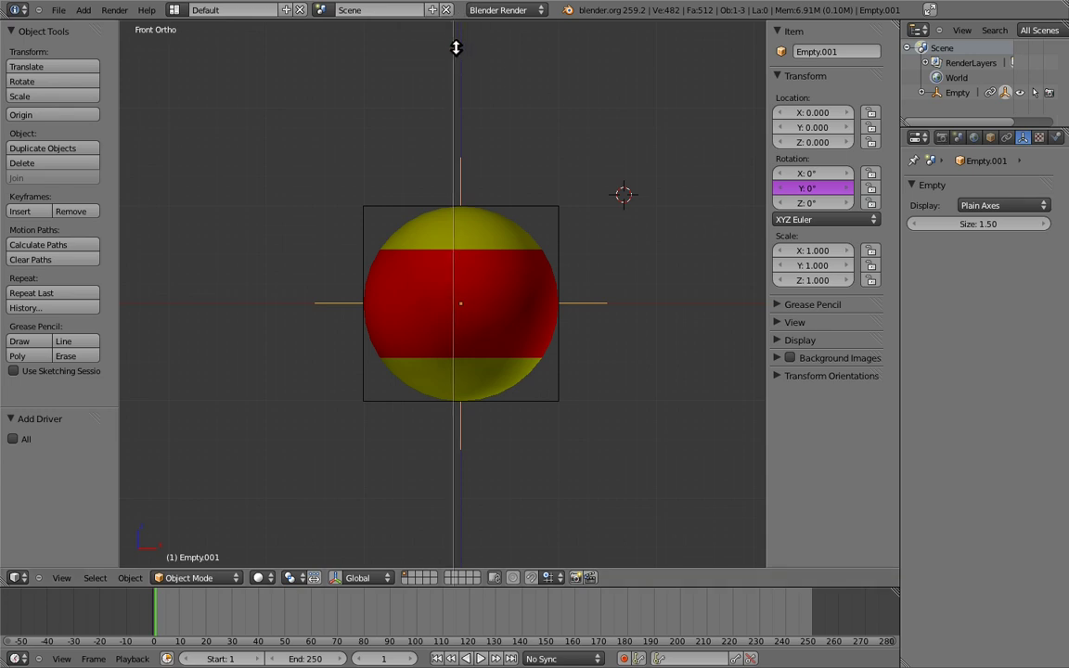
left_click(462, 73)
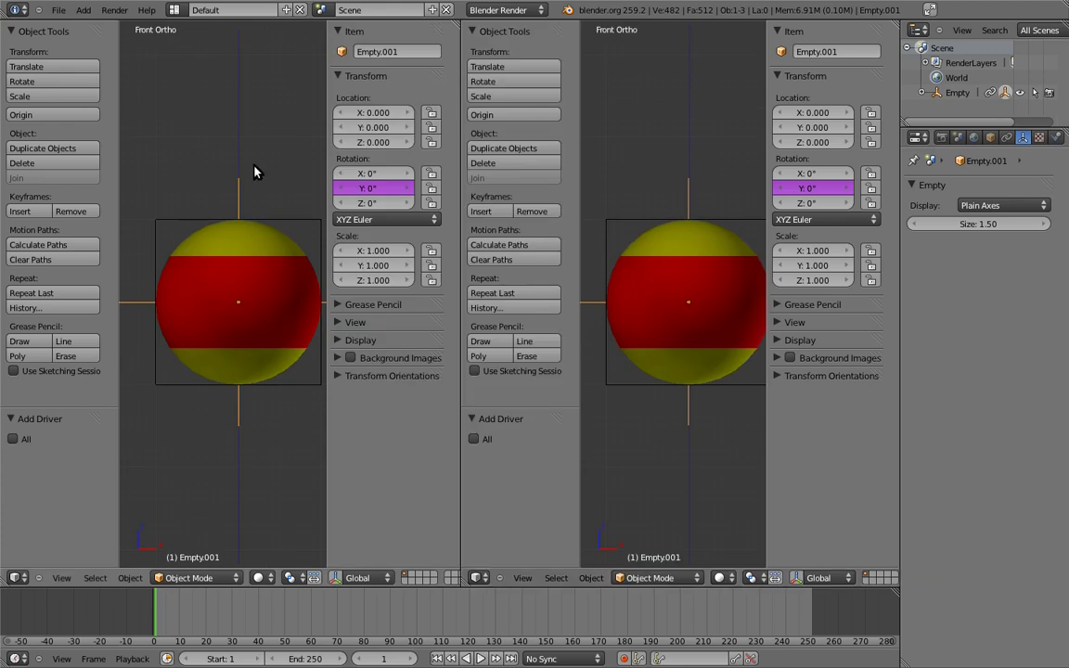
Turn the left area into a Graph Editor in Drivers mode.
left_click(17, 579)
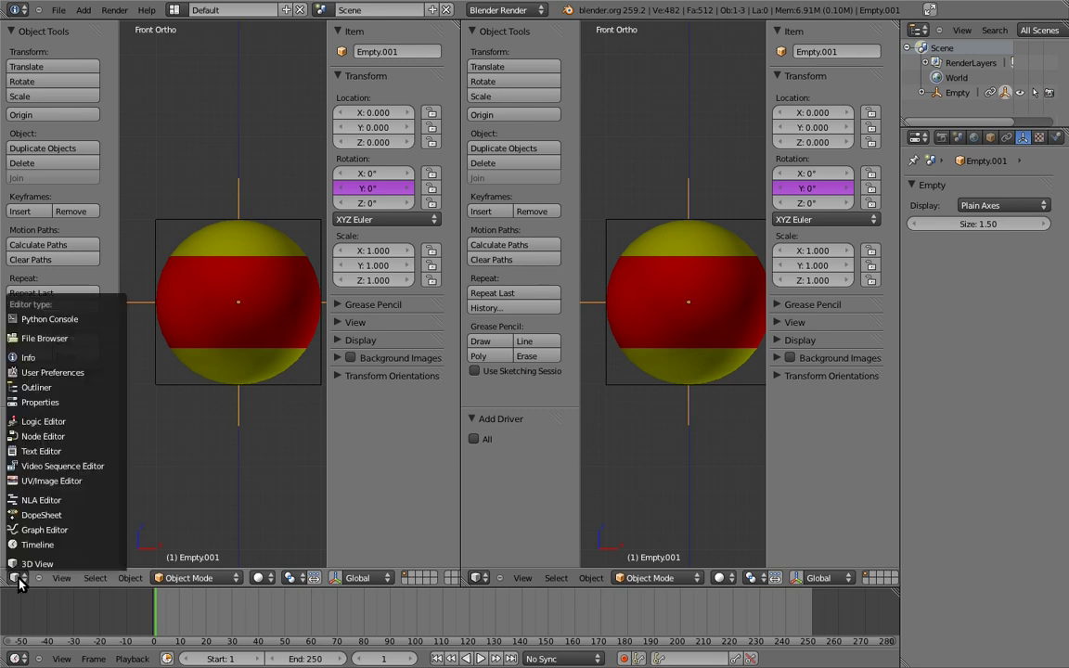
left_click(35, 532)
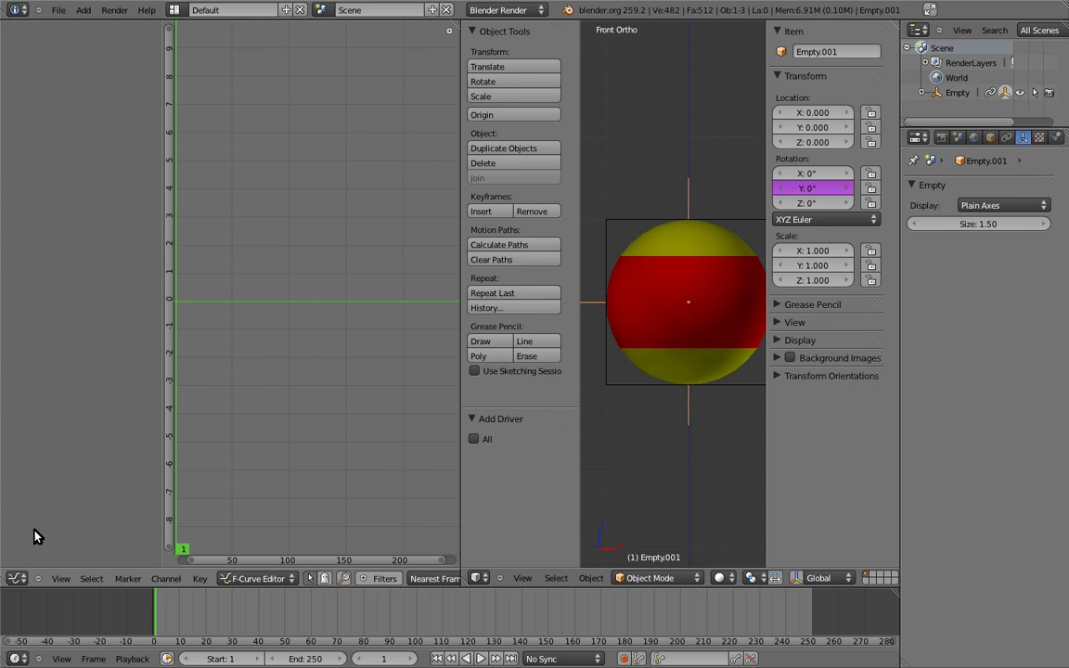
left_click(265, 577)
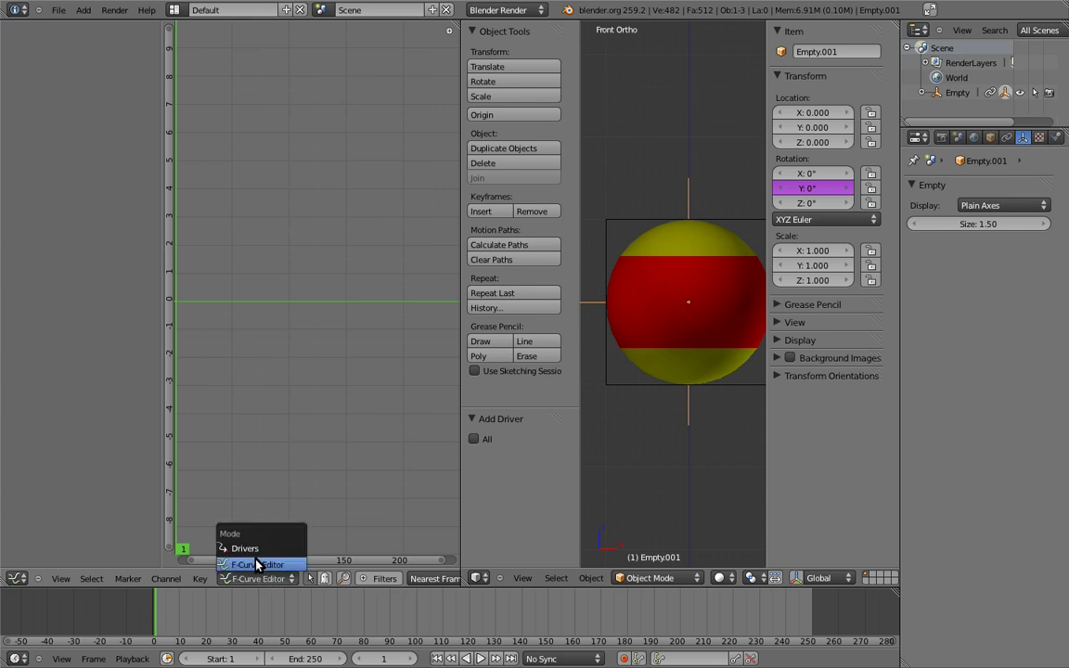
left_click(251, 548)
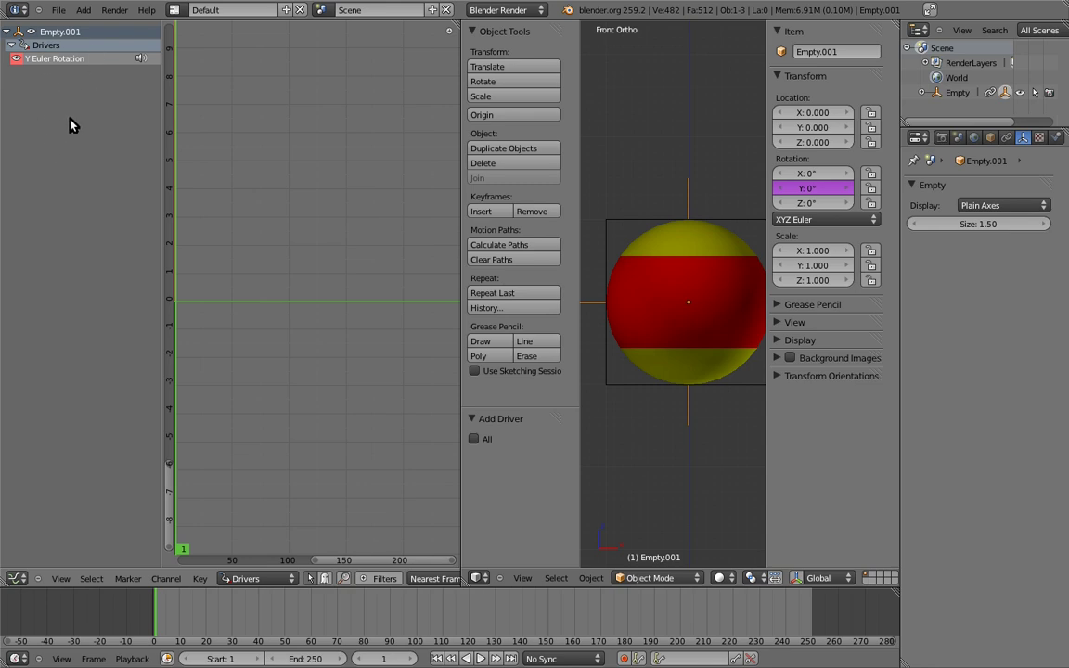
Select the Y Euler Rotation channel and collapse the sidebar's F-Curve, Keyframe and Modifiers panels.
left_click(59, 59)
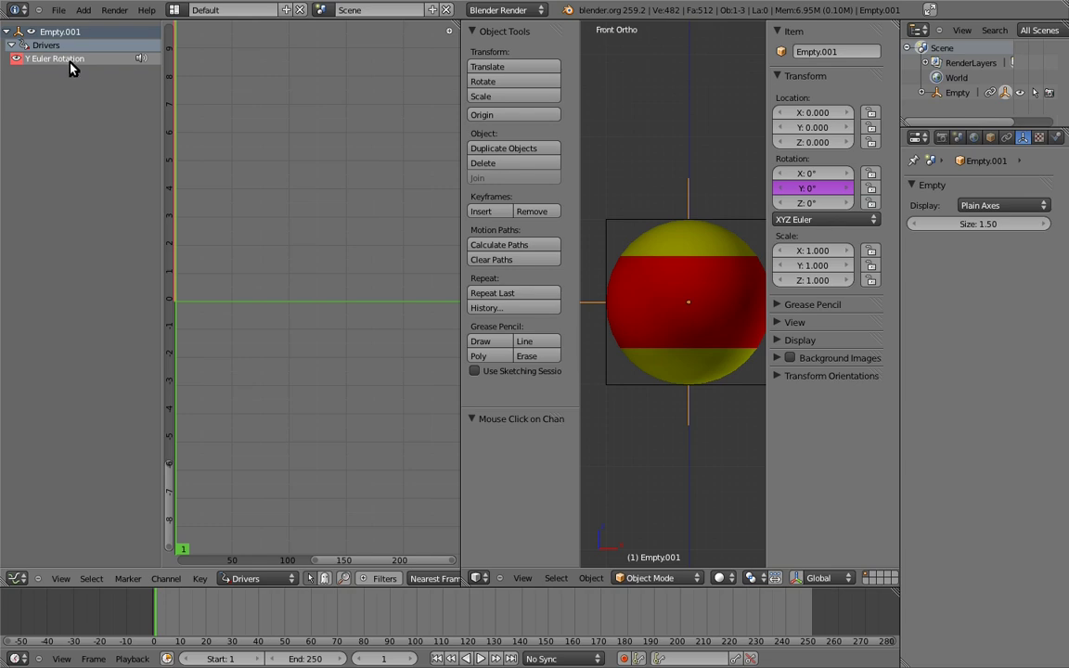
key("n")
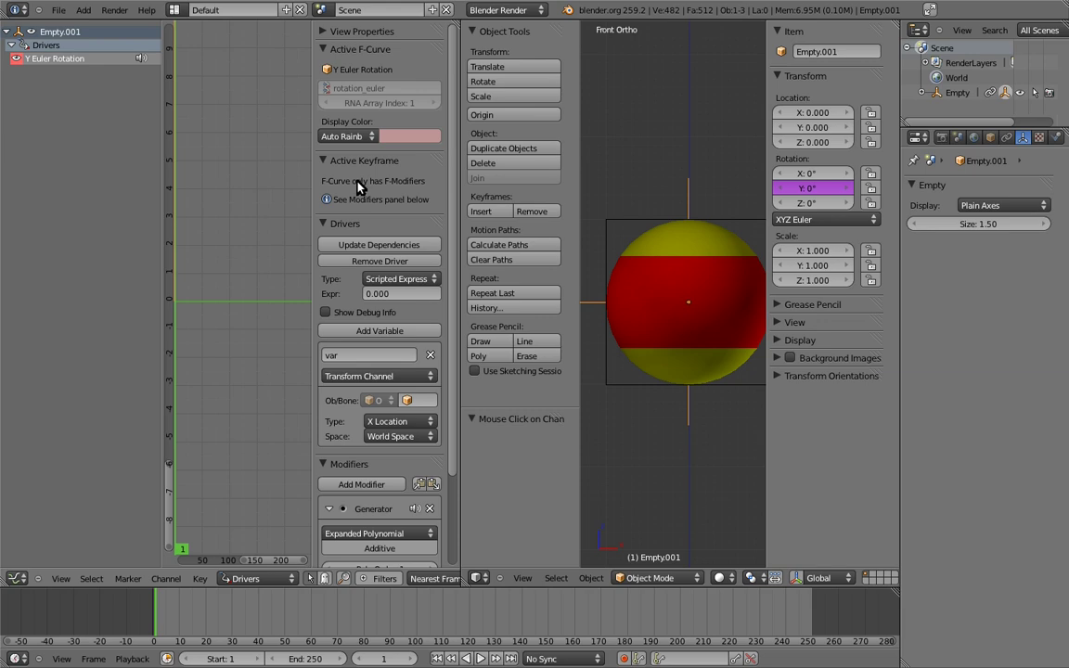
left_click(325, 48)
left_click(323, 67)
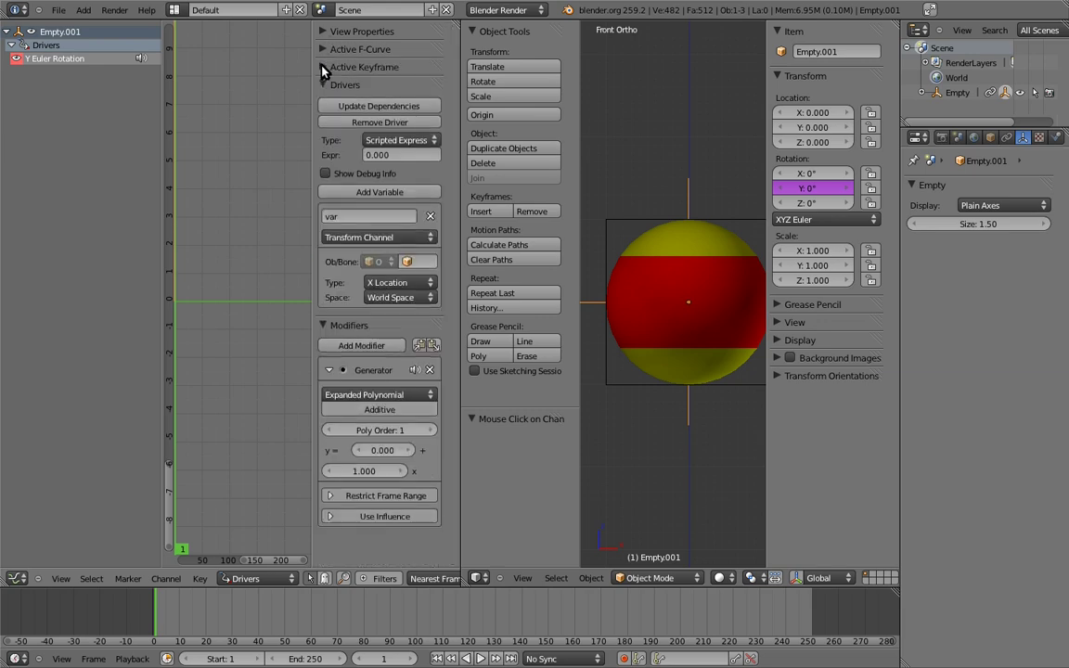
left_click(324, 326)
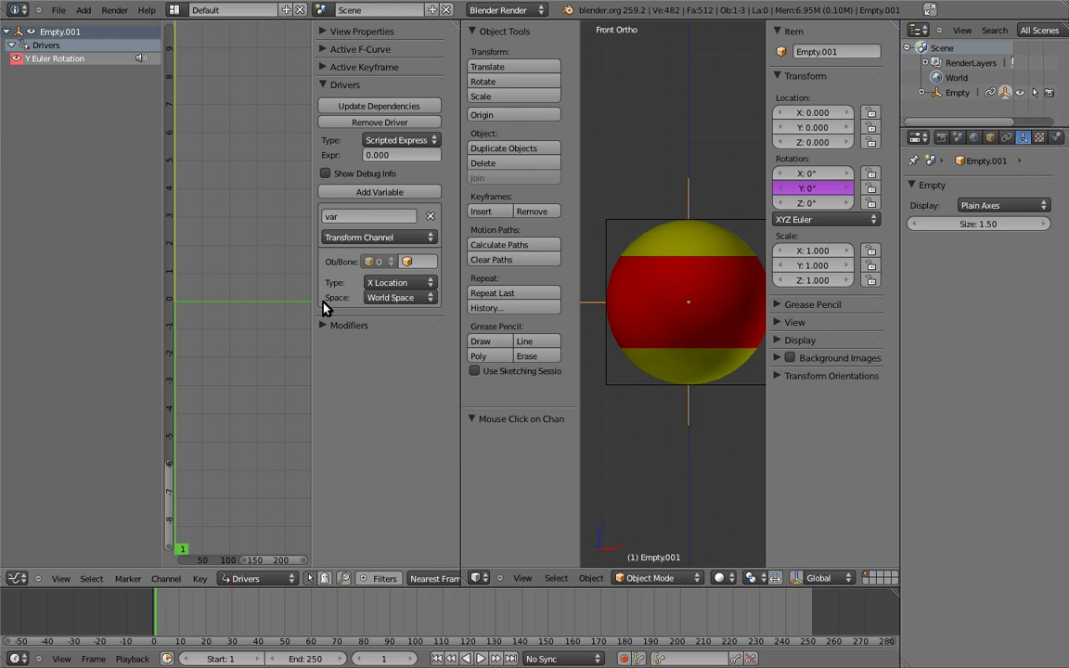
Add extra driver variables, then remove them, leaving only var.
left_click(383, 193)
left_click(383, 194)
left_click(387, 195)
left_click(387, 195)
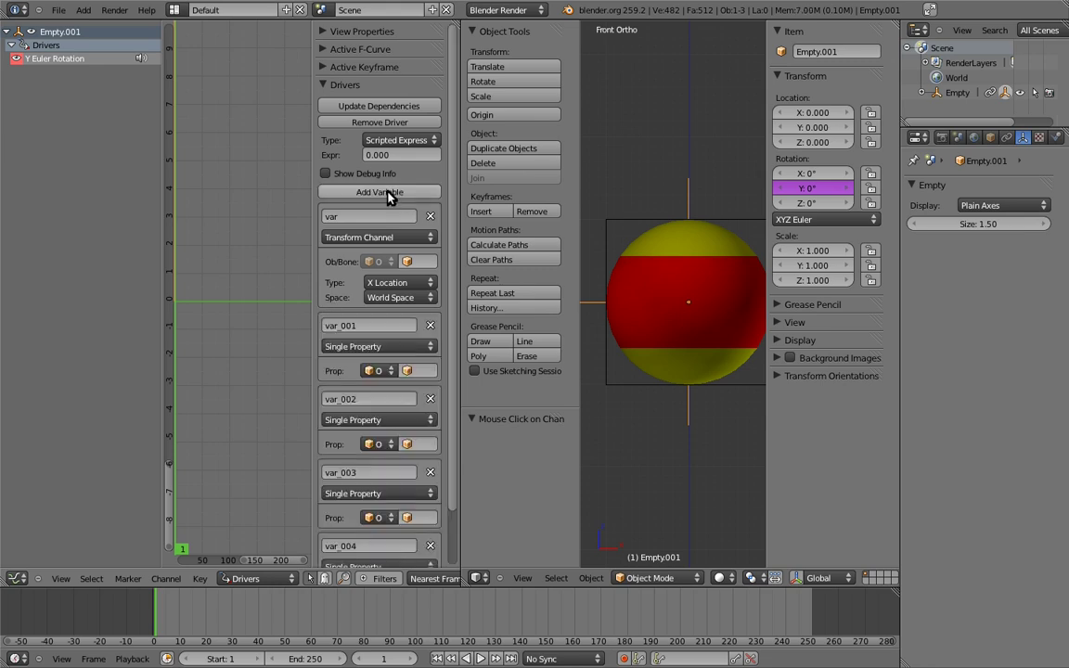
left_click(430, 325)
left_click(430, 325)
left_click(430, 325)
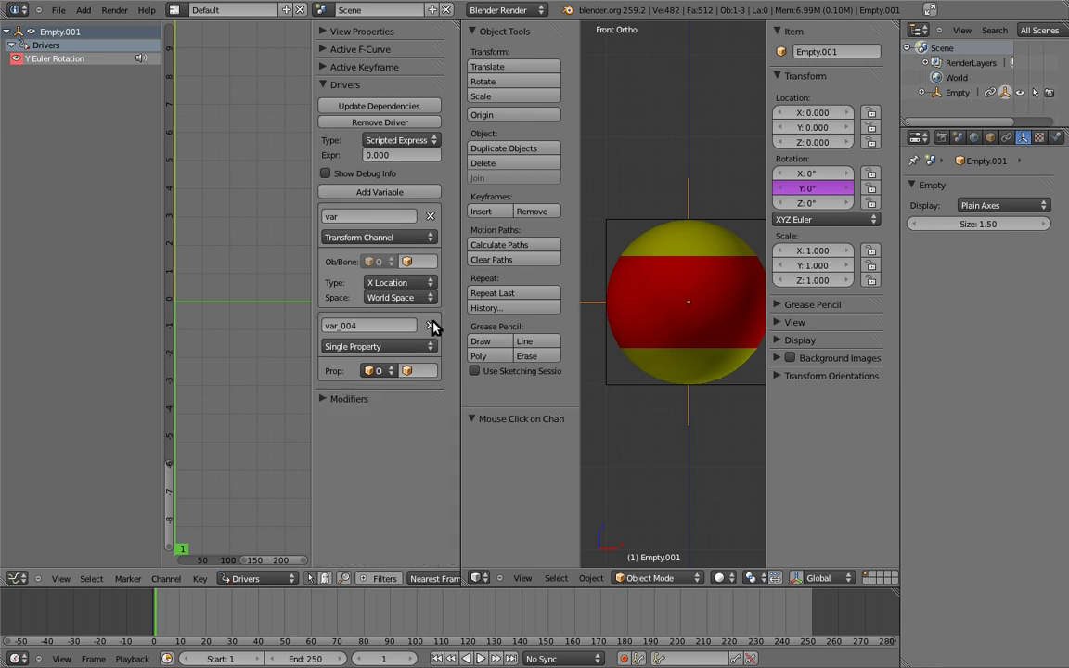
left_click(430, 325)
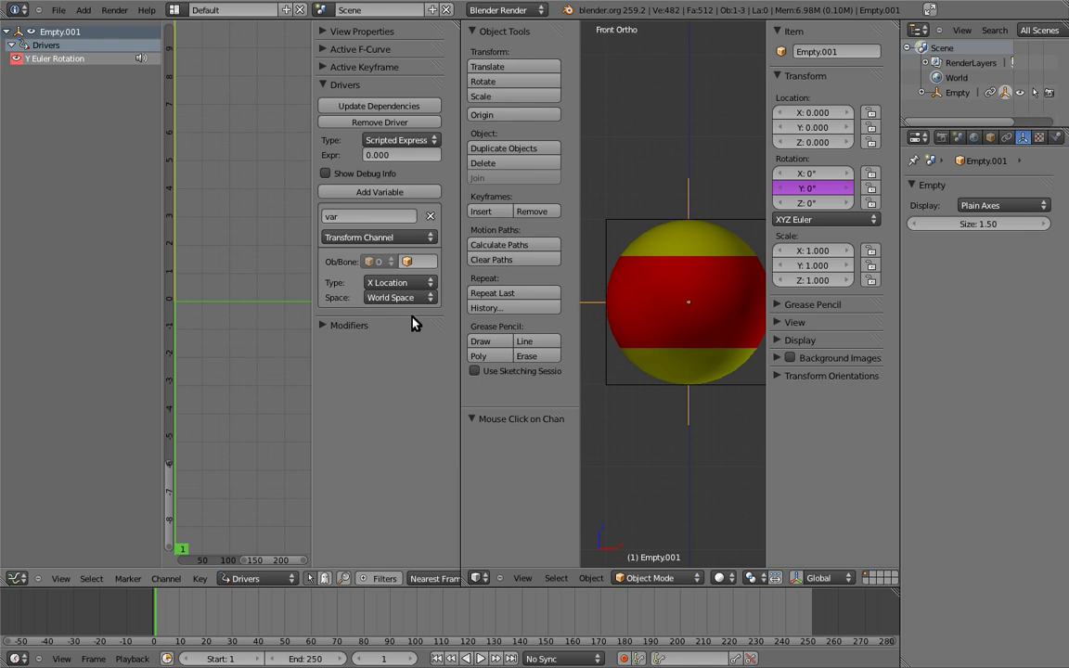
Set var as a Transform Channel reading object Empty's Y Rotation, keeping Scripted Expression.
left_click(380, 240)
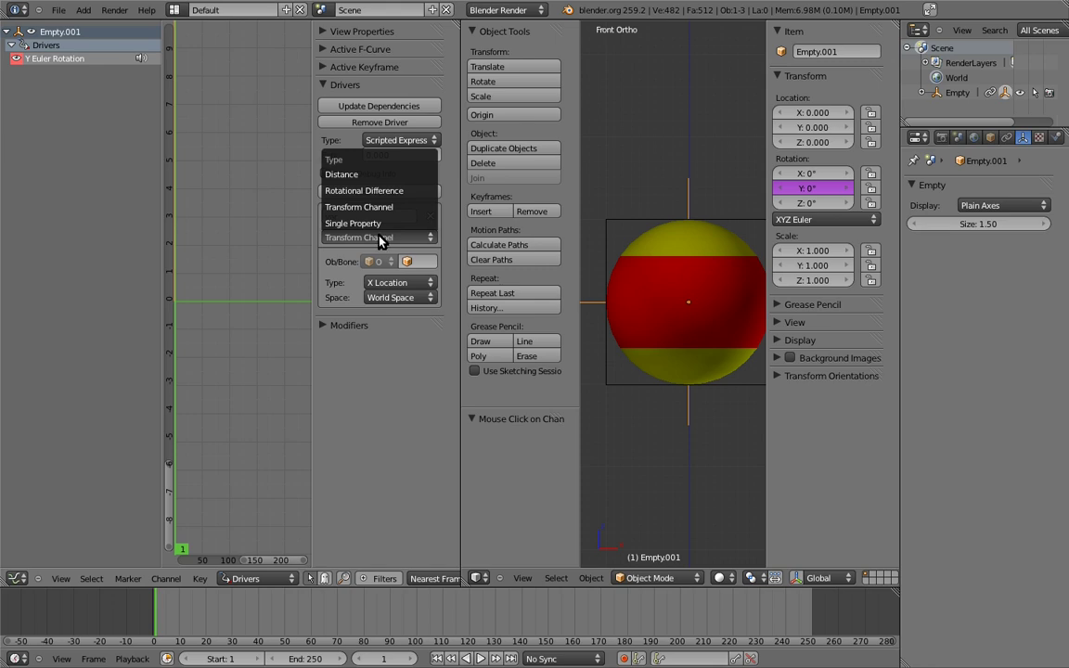
left_click(379, 207)
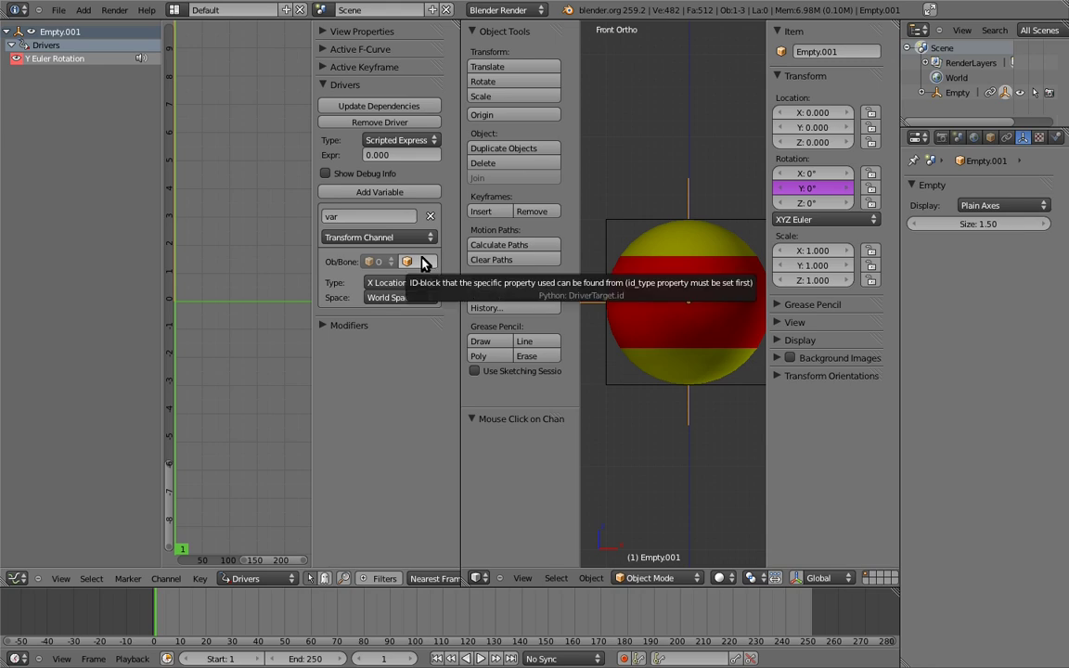
left_click(422, 264)
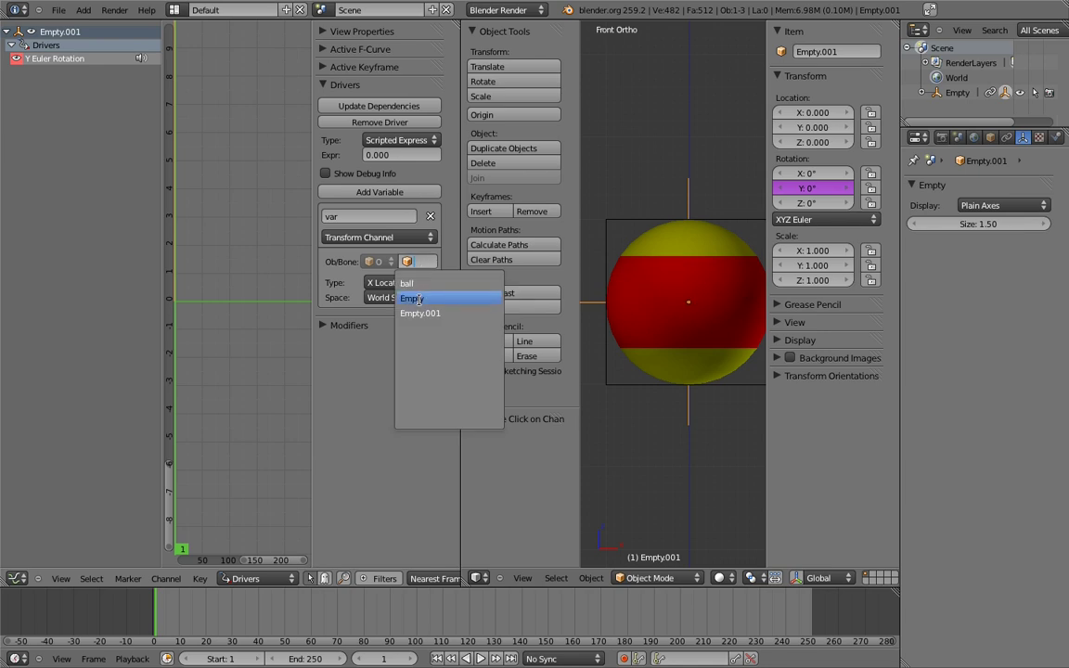
left_click(412, 298)
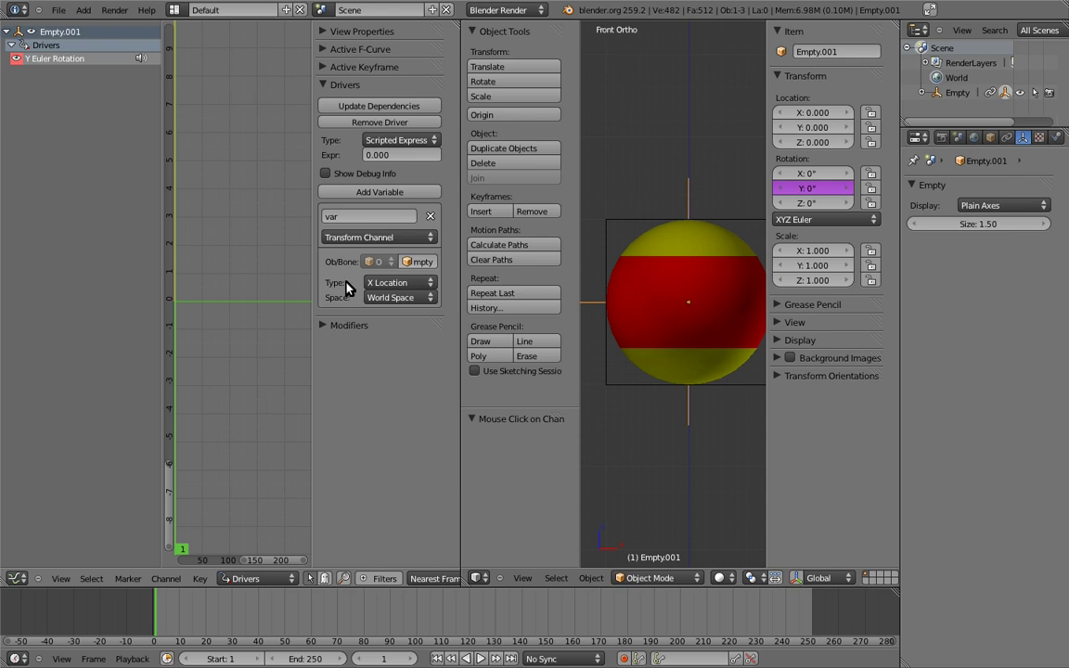
left_click(390, 284)
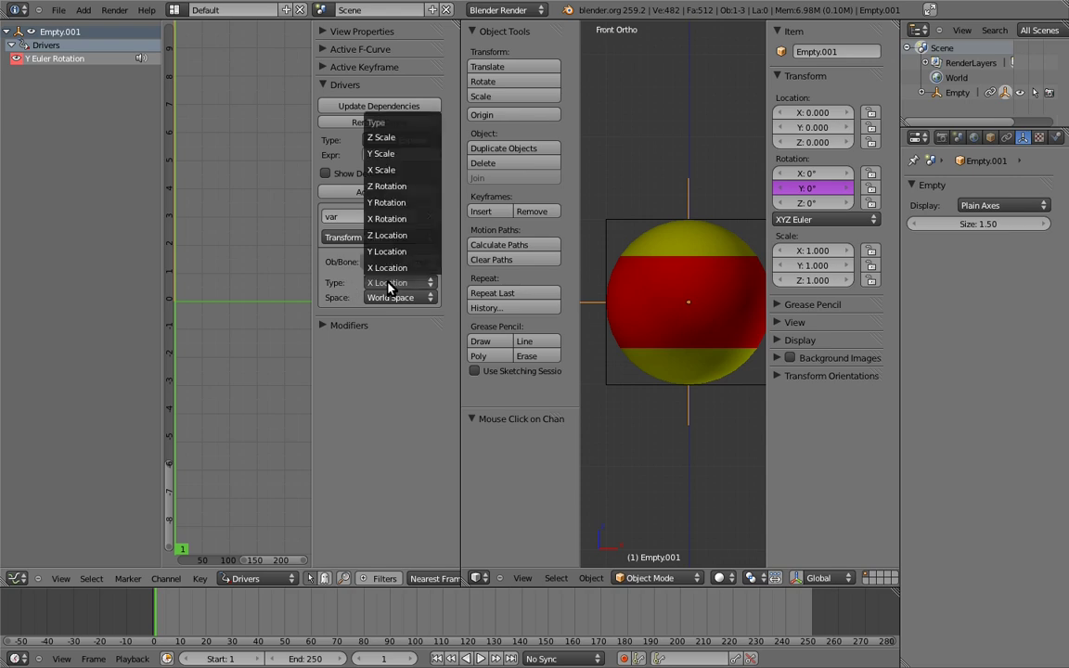
left_click(390, 203)
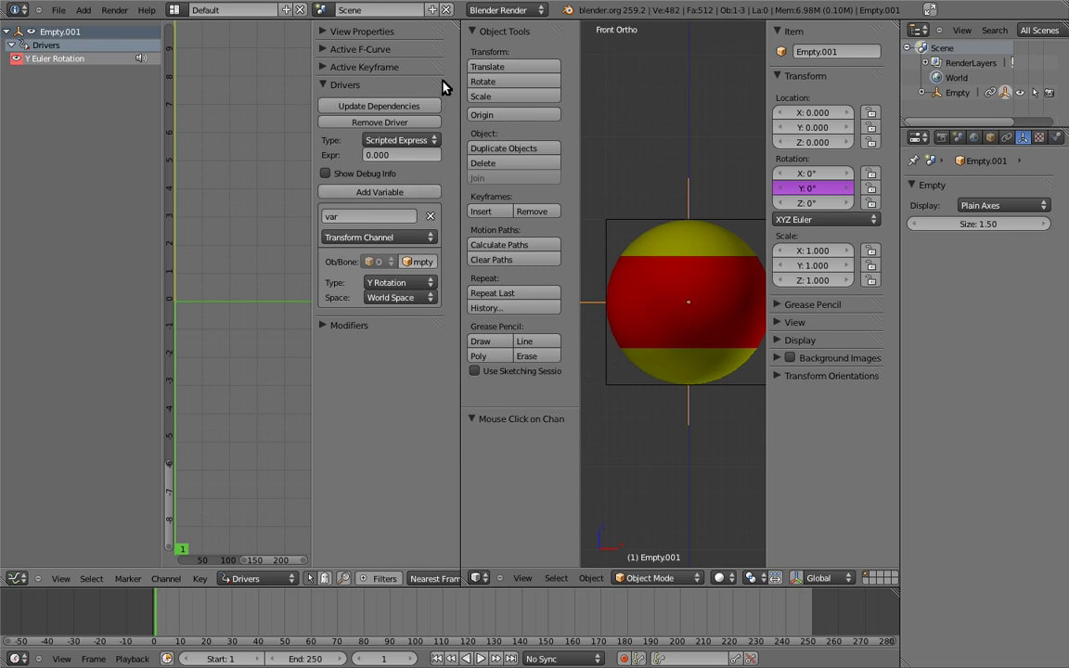
left_click(409, 141)
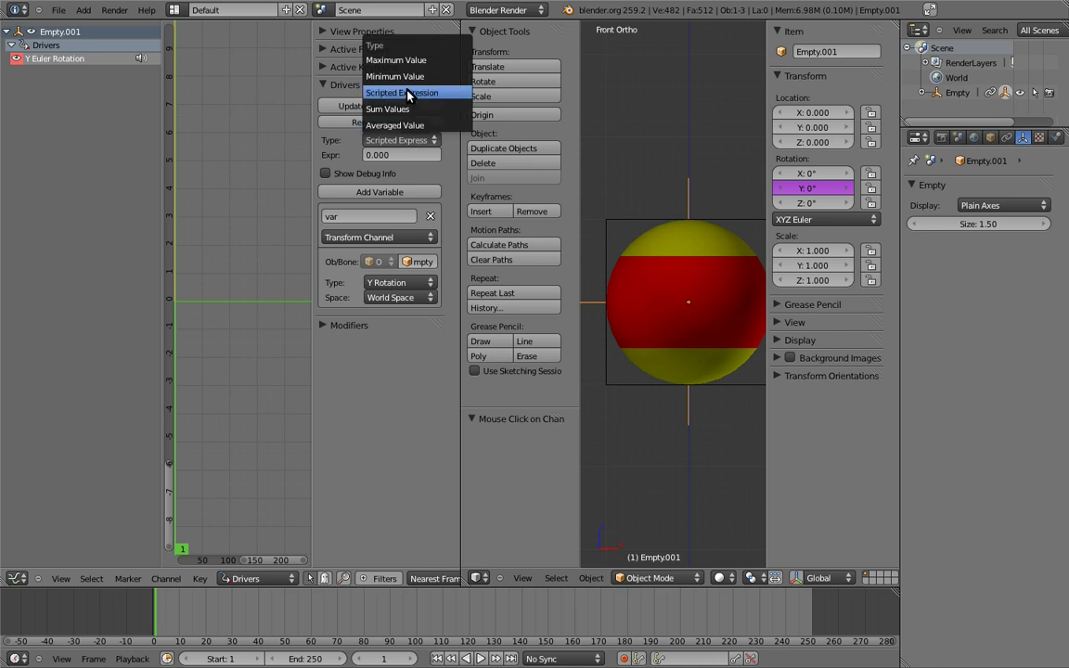
Give Empty.001's Y-rotation driver the Scripted Expression '-var' and update its dependencies.
left_click(401, 93)
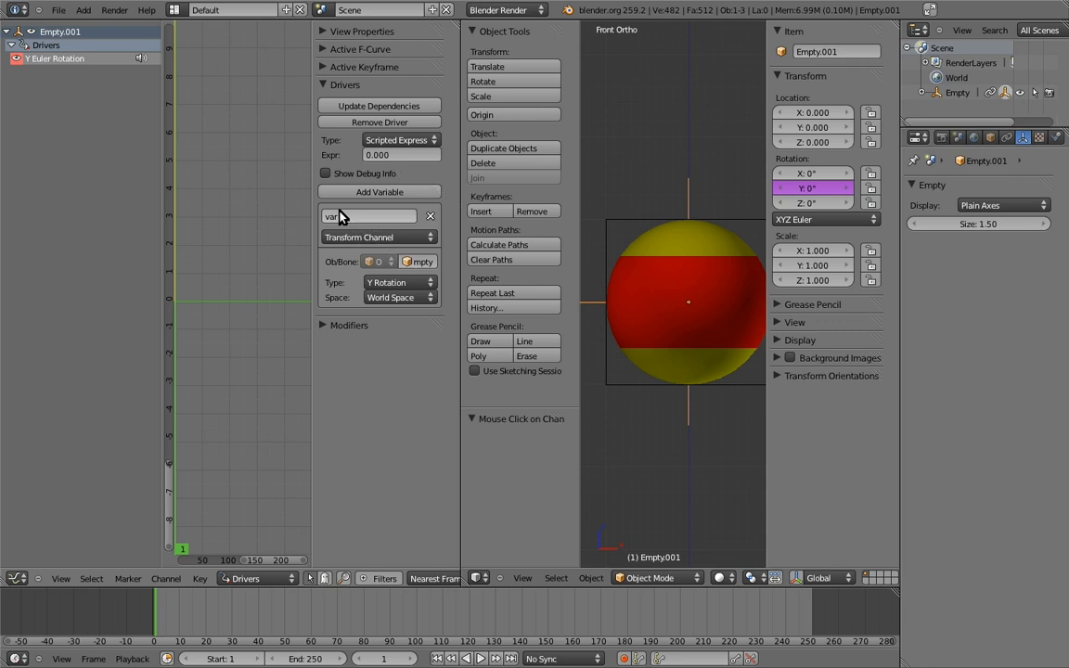
left_click(400, 155)
type("-var")
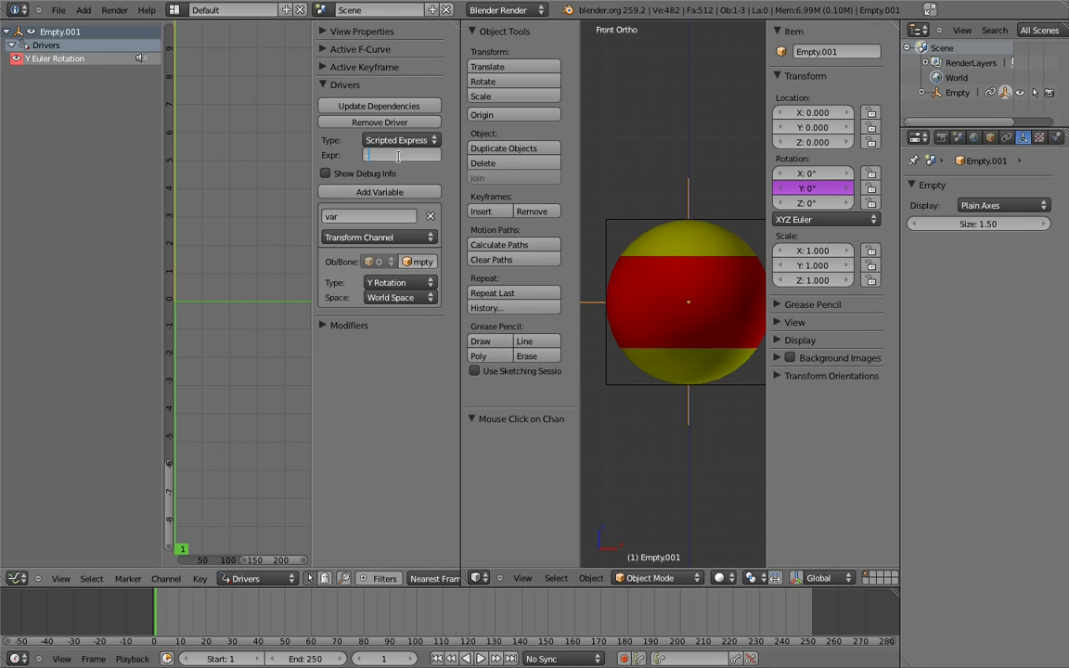
key("Return")
left_click(383, 108)
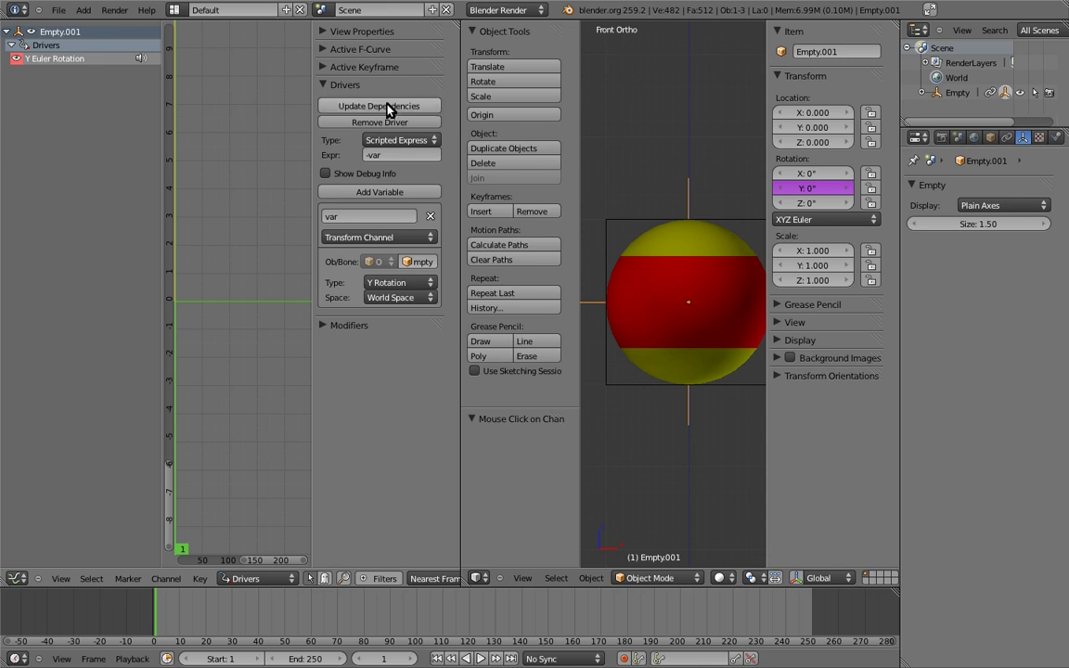
left_click_drag(460, 259, 313, 251)
Rotate the cube Empty 30° so Empty.001 turns to -30° on Y.
right_click(687, 221)
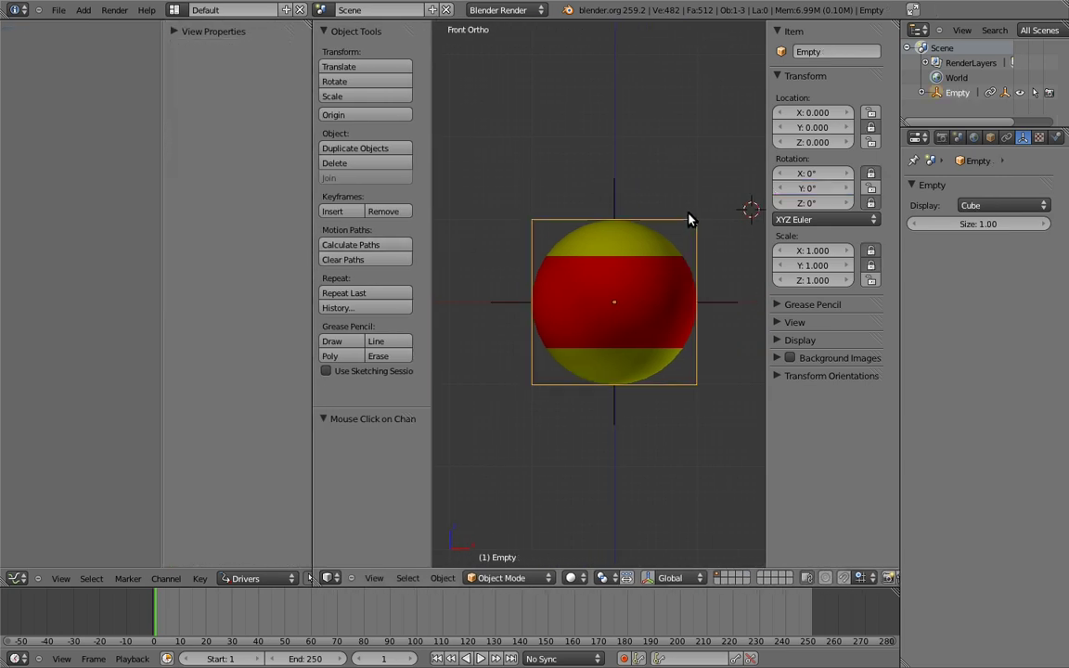
key("r")
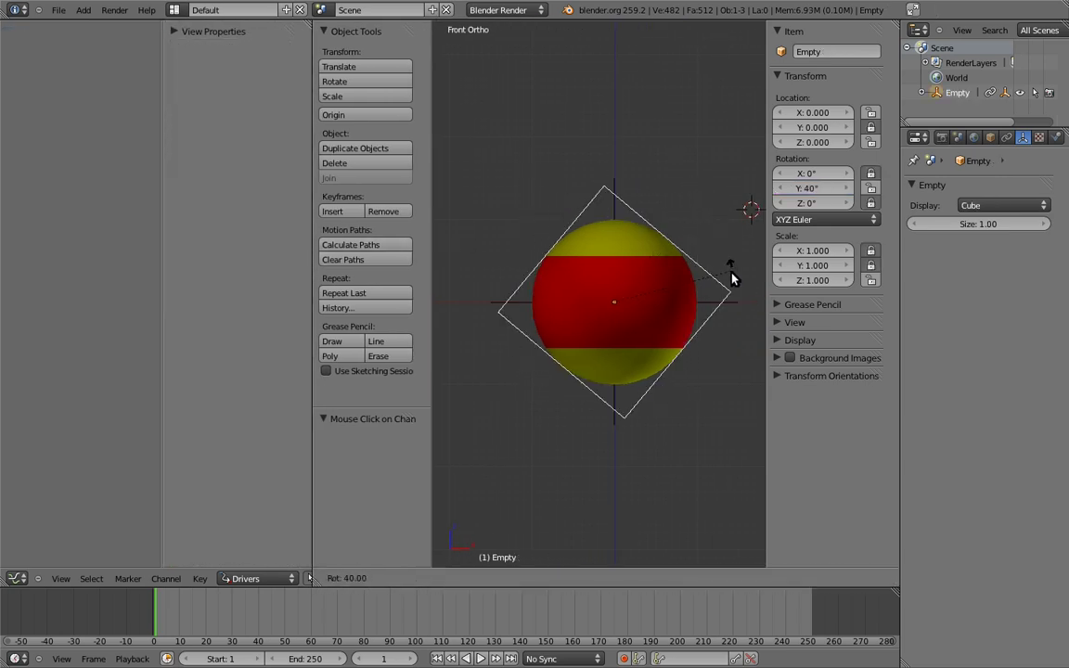
left_click(740, 253)
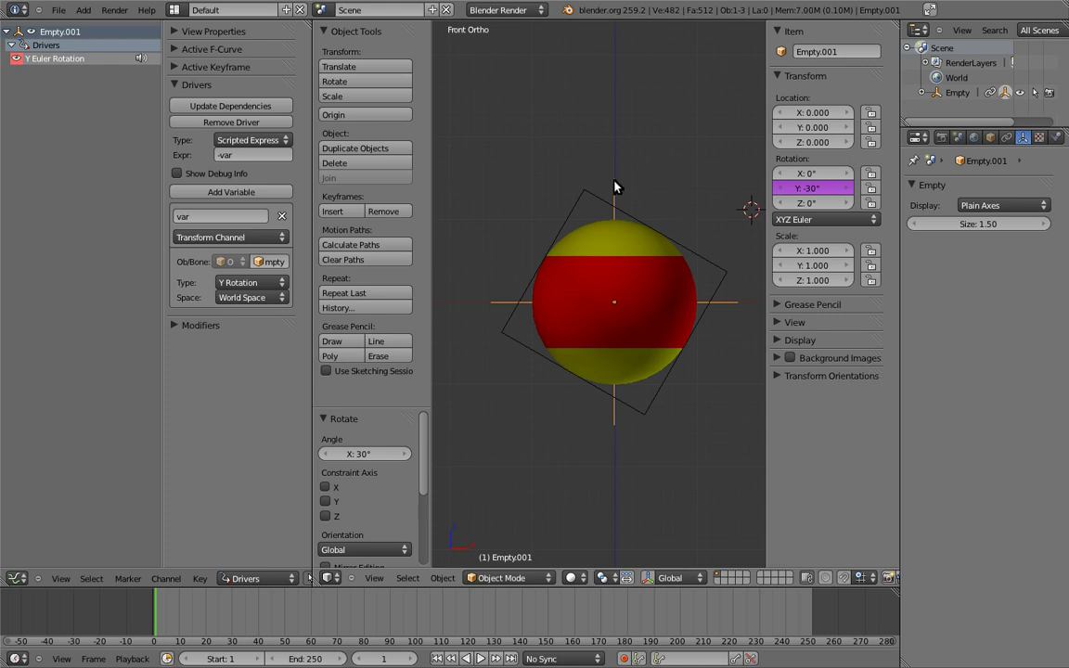
key("m")
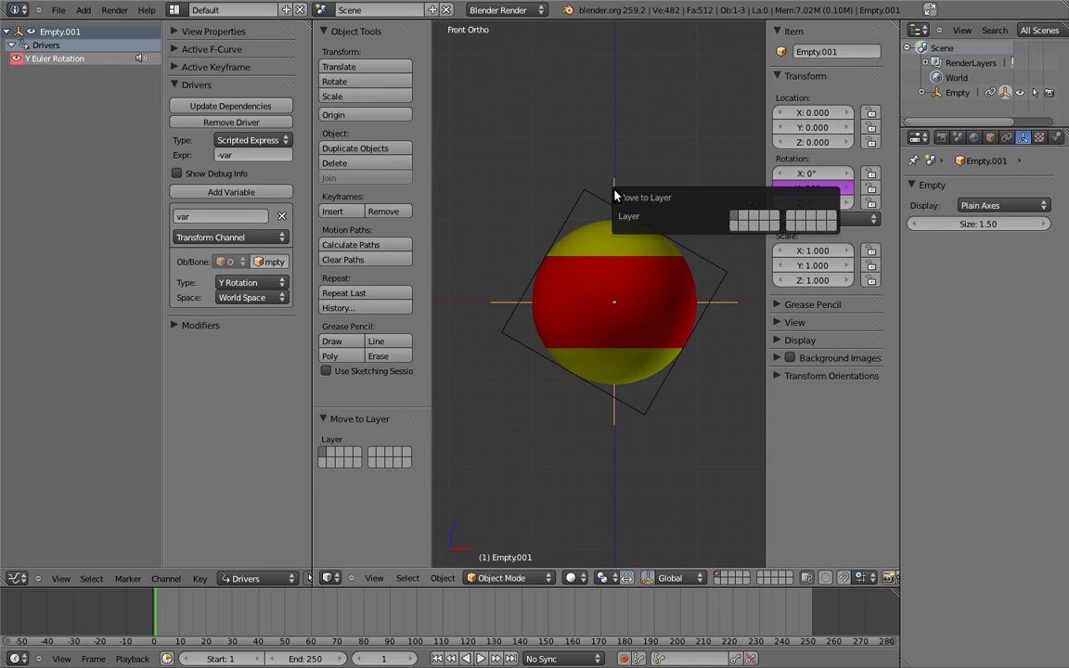
Move Empty.001 onto a different layer.
left_click(734, 227)
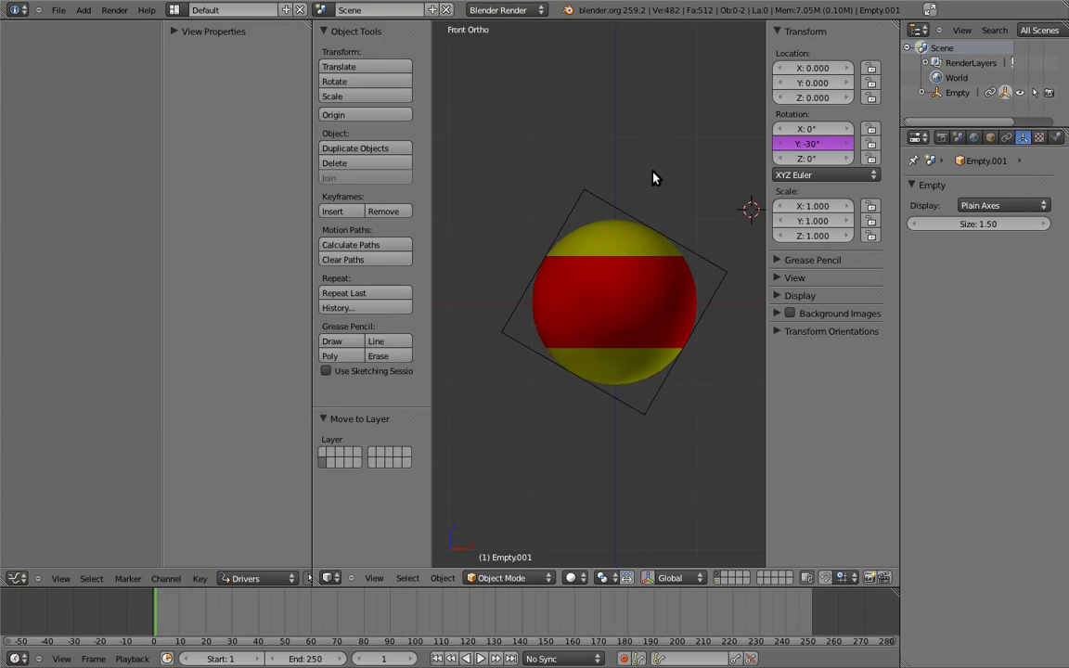
Clear the cube Empty's rotation and rename it 'main'.
right_click(597, 198)
key("alt+r")
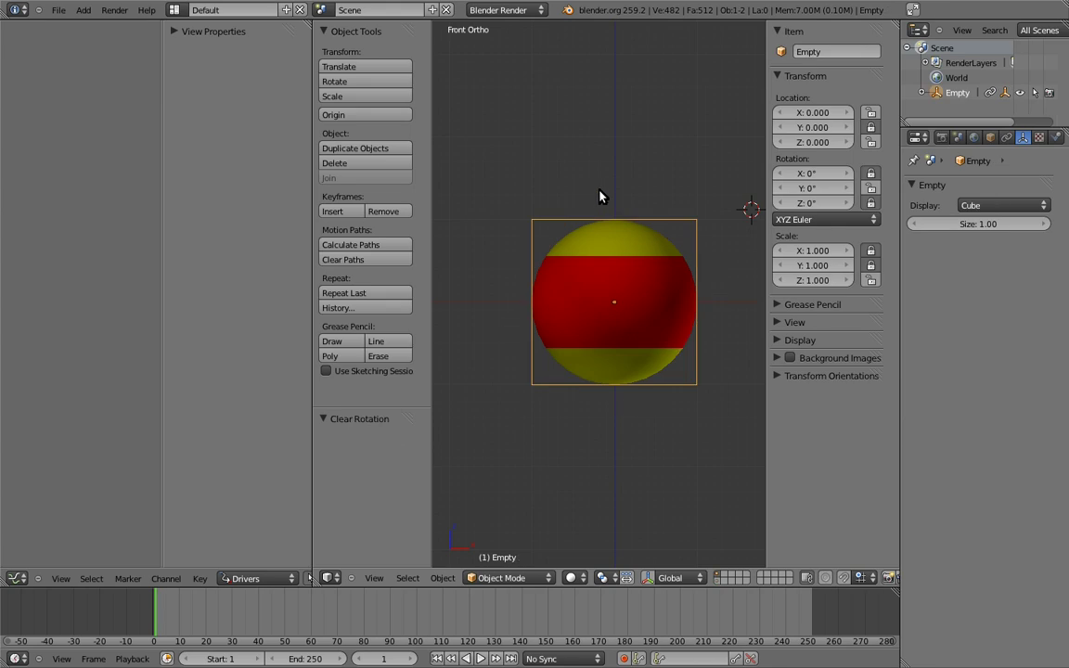
left_click(832, 51)
type("main")
key("Return")
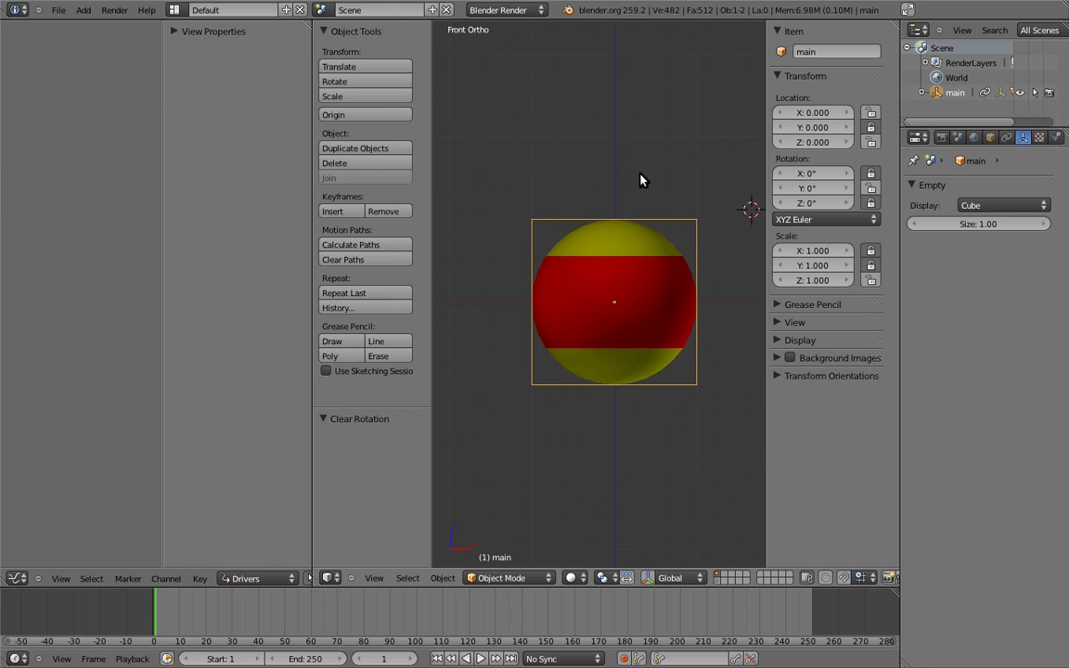
Rotate and scale main (Z stretched to 1.611) to test, then rotate the ball itself.
key("r")
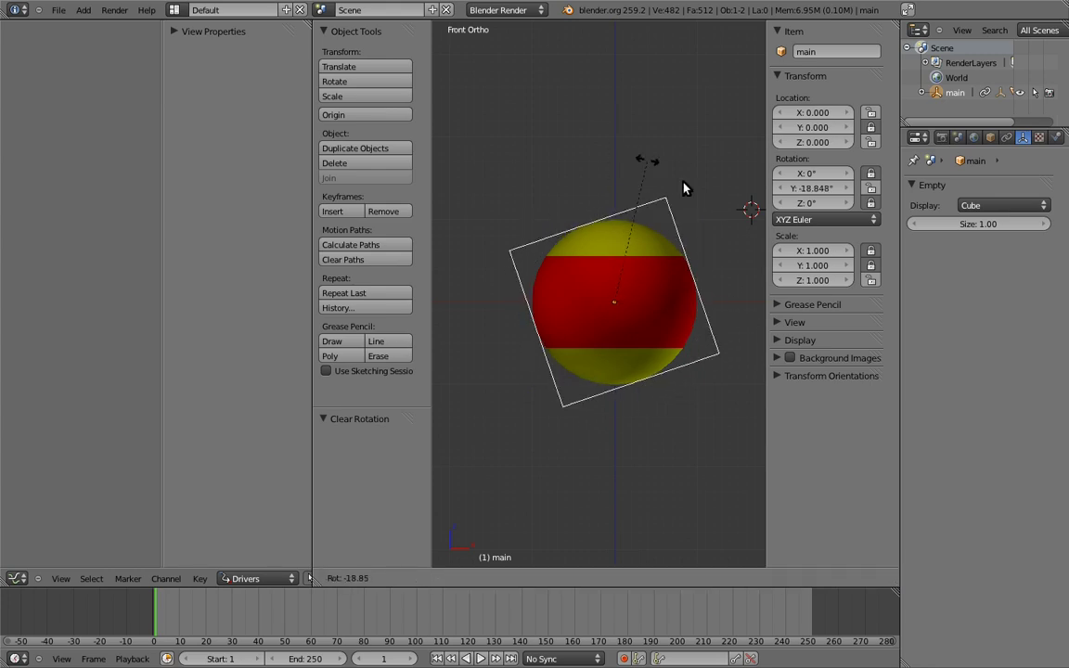
left_click(709, 242)
key("s")
left_click(673, 210)
key("r")
left_click(676, 380)
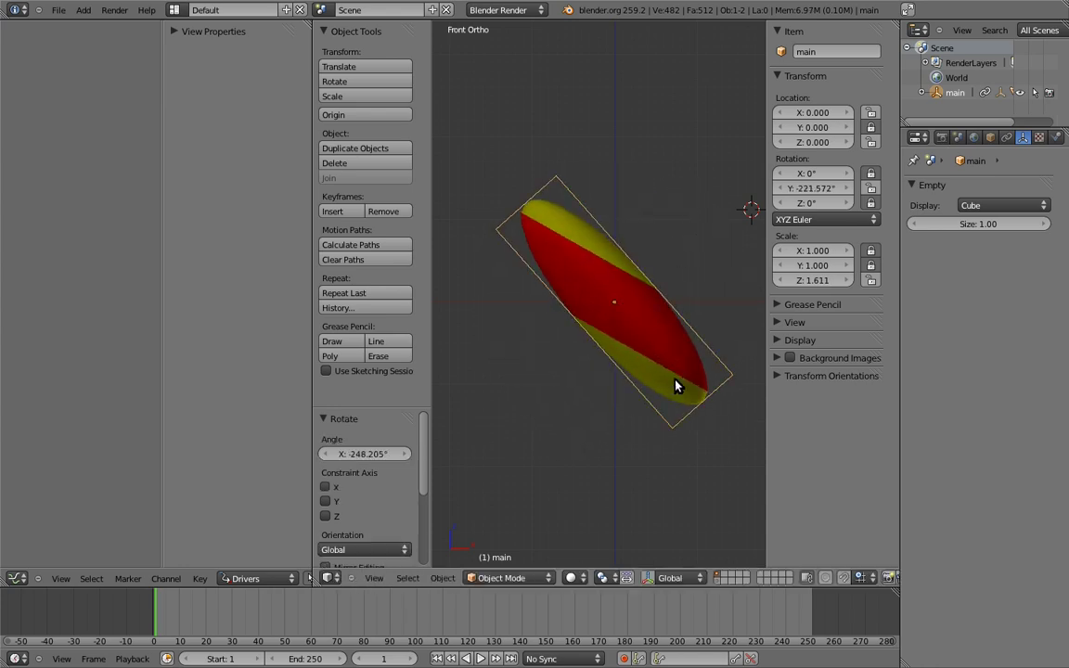
key("s")
left_click(667, 275)
right_click(666, 275)
key("r")
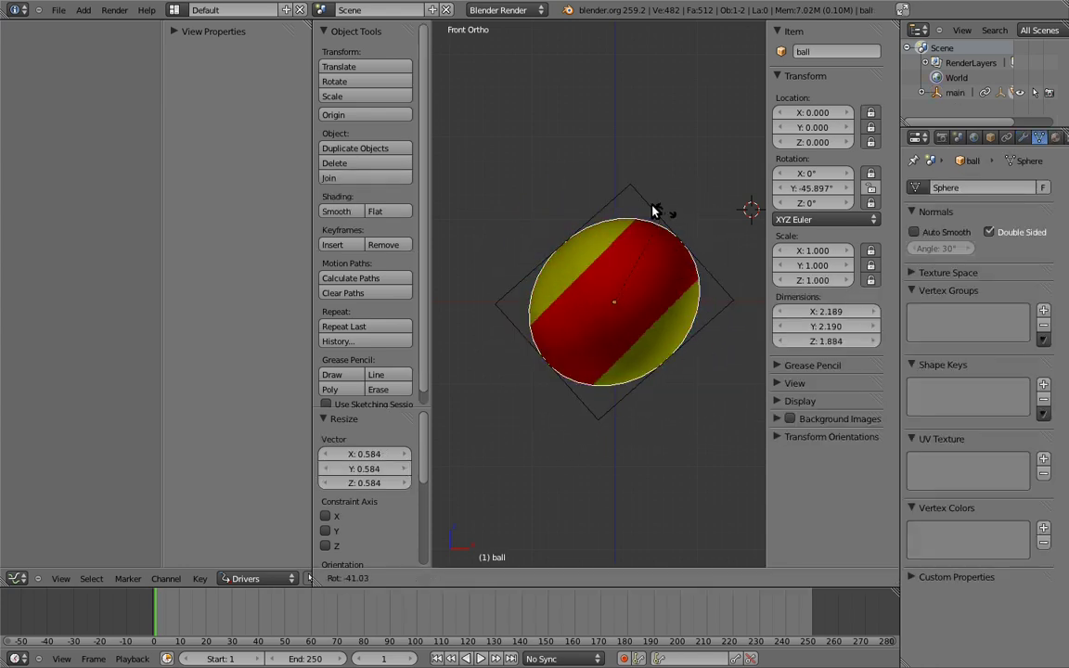